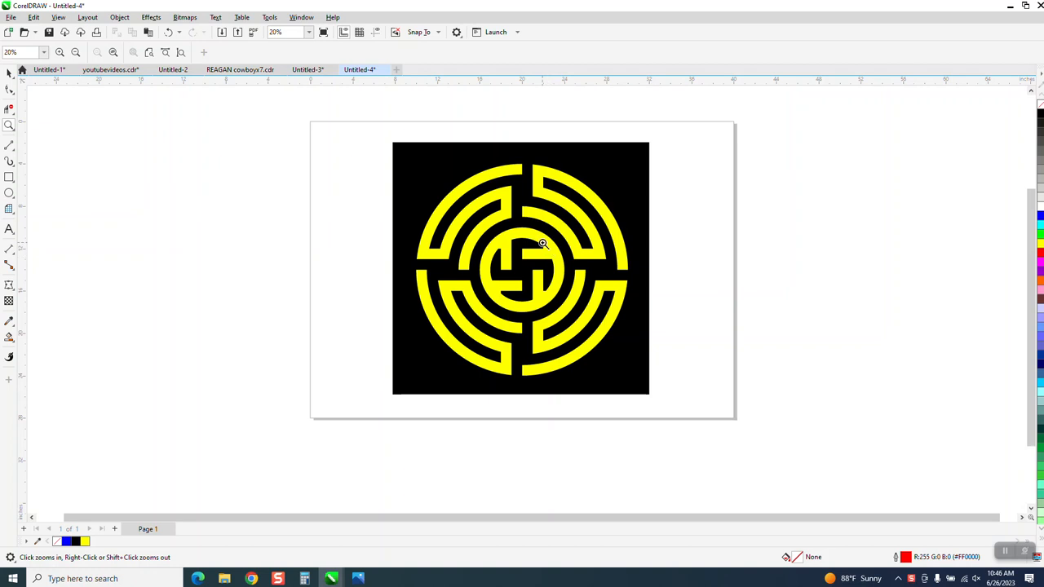
- Move the black and yellow circular maze artwork off the page to the left
{"action": "key", "text": "space"}
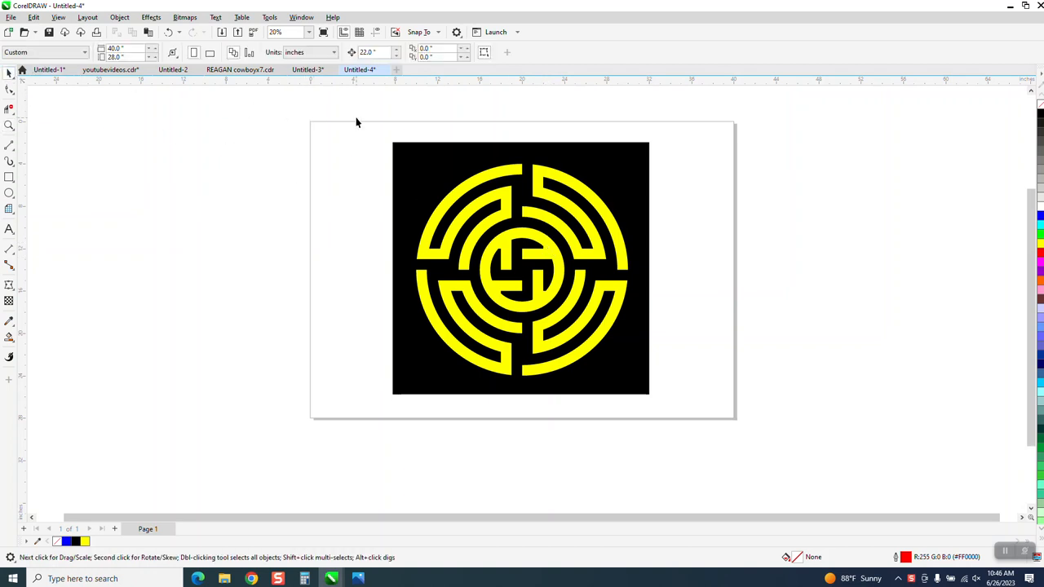
{"action": "left_click_drag", "start_coordinate": [364, 127], "coordinate": [674, 420]}
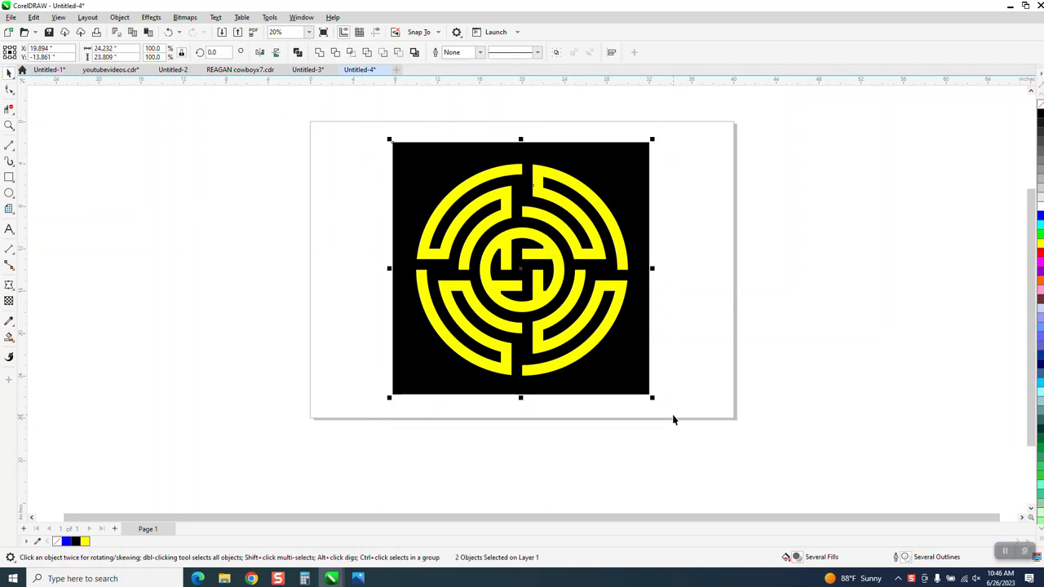
{"action": "key", "text": "Left"}
{"action": "key", "text": "Left"}
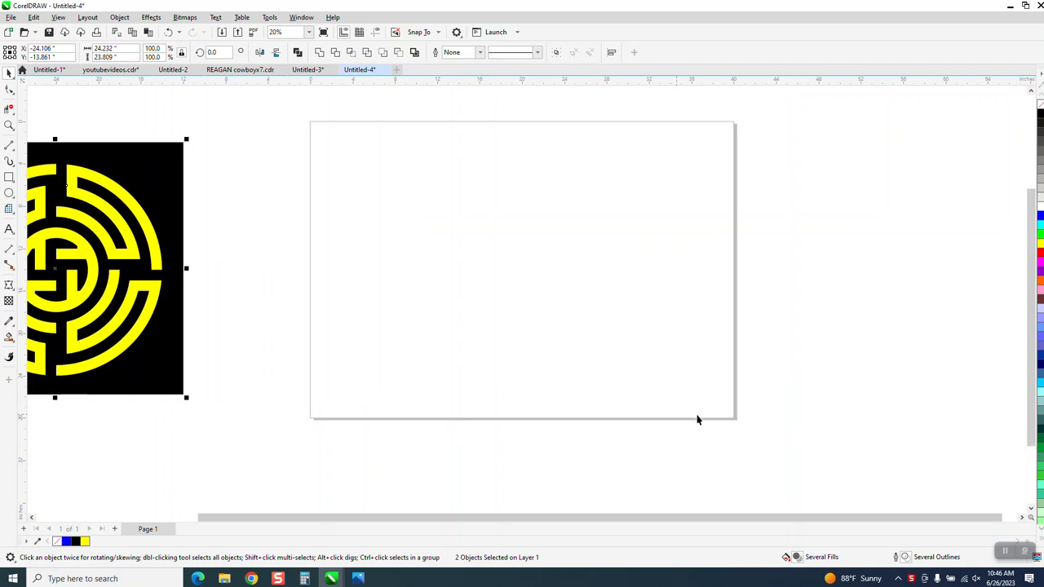
- Draw a square graph-paper grid of 20 by 20 cells, about 21.7 inches wide, centred on the page
{"action": "left_click", "coordinate": [9, 210]}
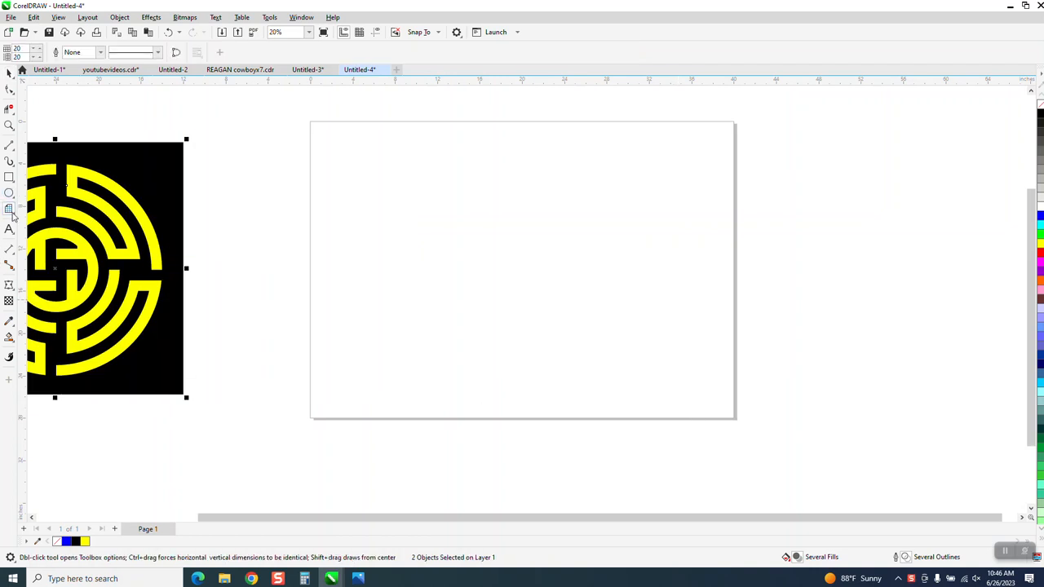
{"action": "left_click", "coordinate": [12, 214]}
{"action": "left_click", "coordinate": [45, 272]}
{"action": "left_click_drag", "start_coordinate": [657, 180], "coordinate": [397, 291]}
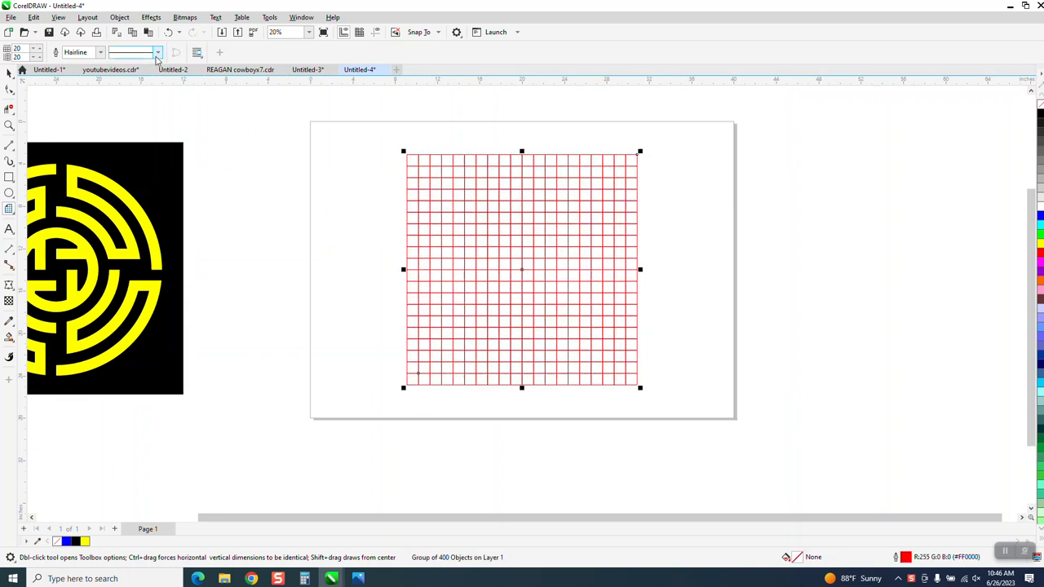
- Resize the grid proportionally to 20 inches wide and high
{"action": "left_click", "coordinate": [9, 74]}
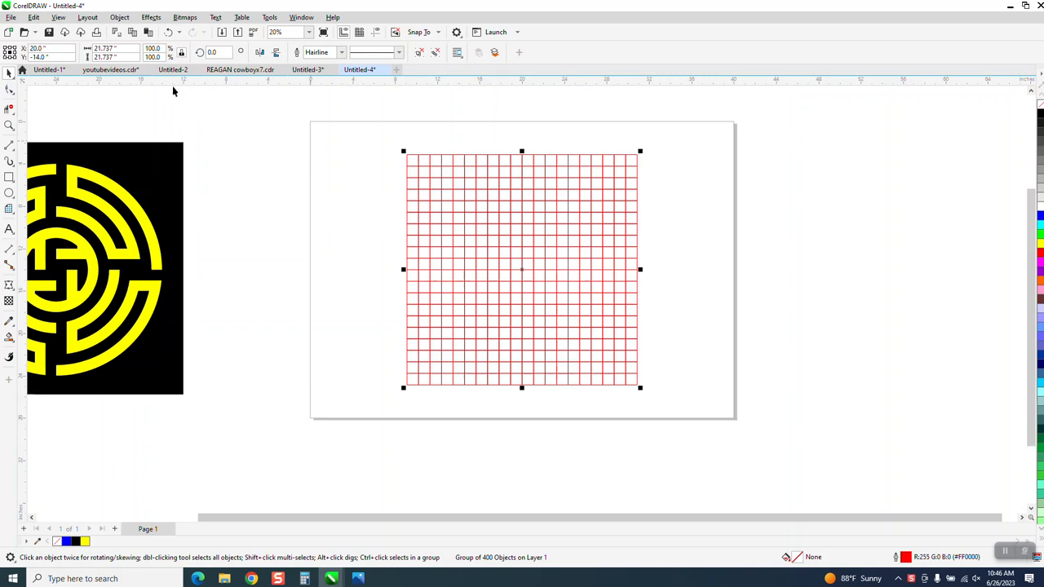
{"action": "left_click", "coordinate": [110, 48]}
{"action": "type", "text": "2"}
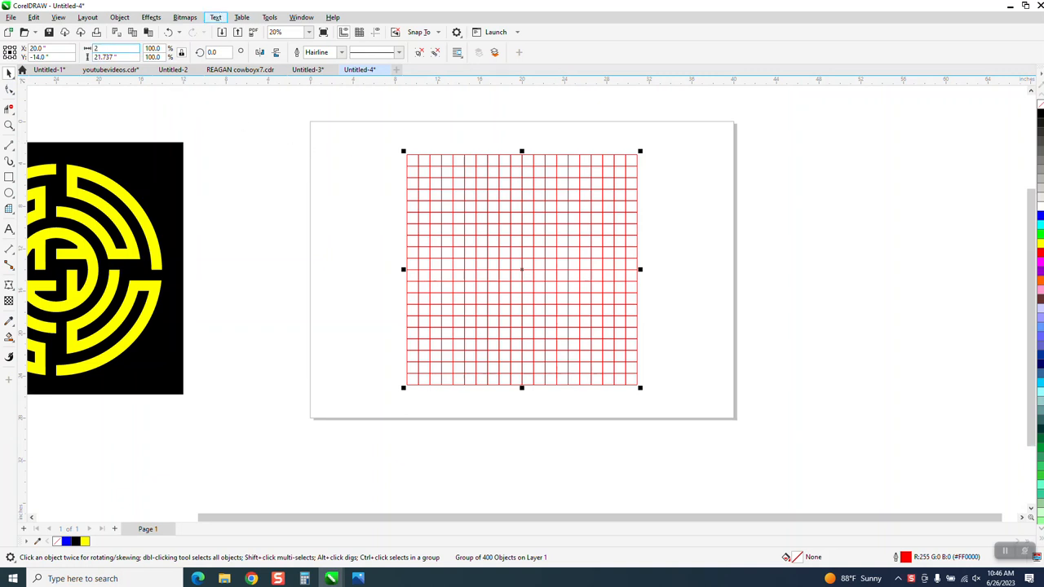
{"action": "type", "text": "0"}
{"action": "key", "text": "Return"}
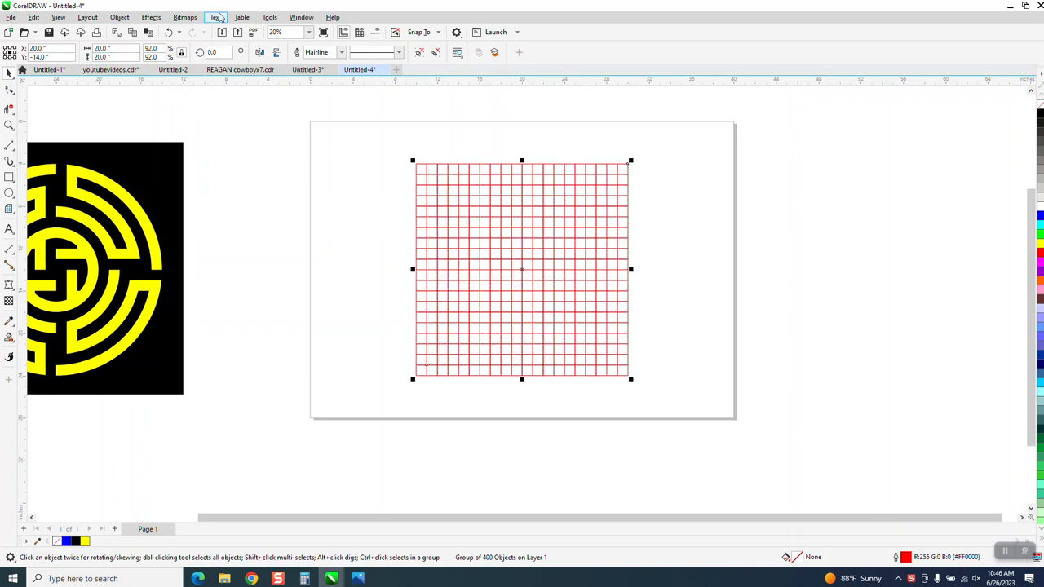
- Draw a circle, set its diameter to 20 inches and centre it on the page over the grid
{"action": "left_click", "coordinate": [9, 193]}
{"action": "left_click_drag", "start_coordinate": [784, 186], "coordinate": [606, 363]}
{"action": "left_click", "coordinate": [104, 48]}
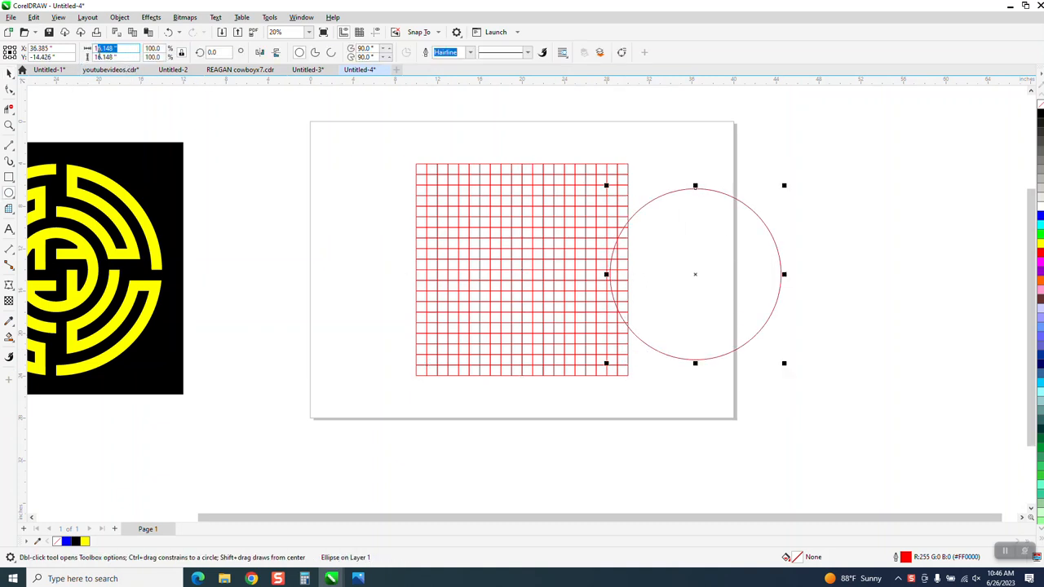
{"action": "type", "text": "20"}
{"action": "key", "text": "Return"}
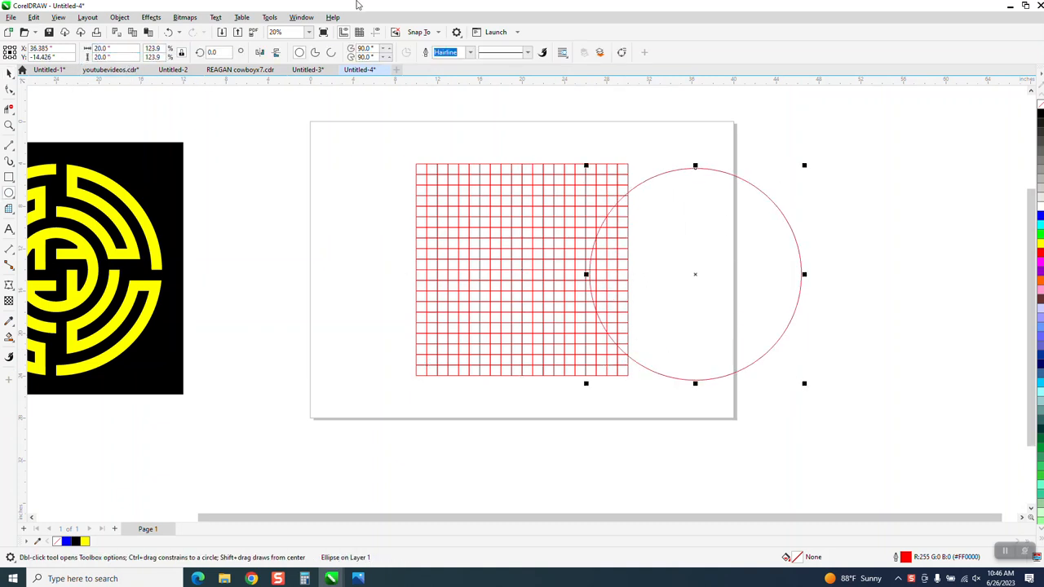
{"action": "key", "text": "p"}
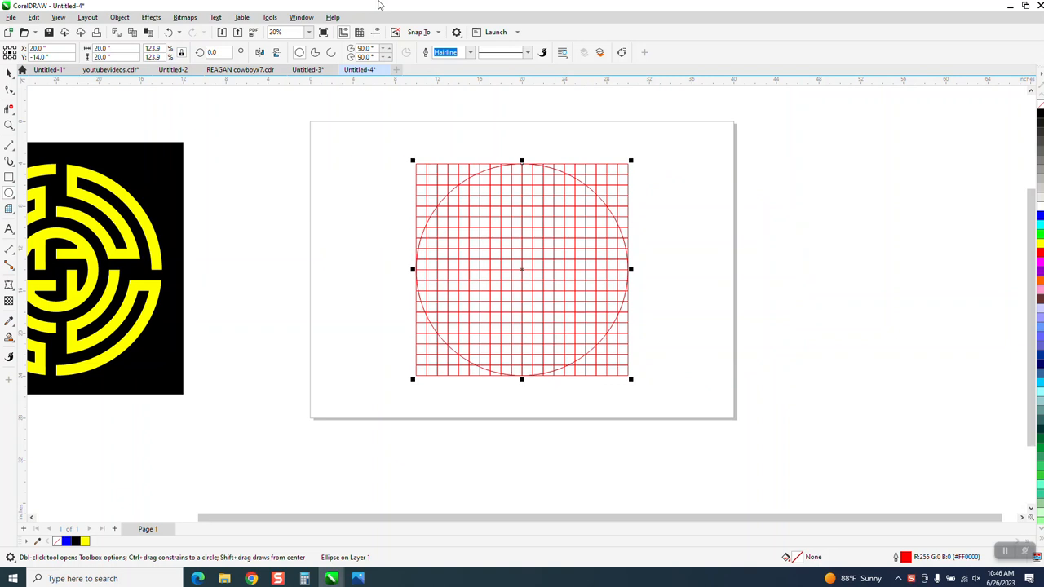
- Duplicate the circle concentrically at 18 inches and repeat in 2-inch reductions down to a 2-inch circle
{"action": "left_click", "coordinate": [115, 48]}
{"action": "type", "text": "18"}
{"action": "key", "text": "Return"}
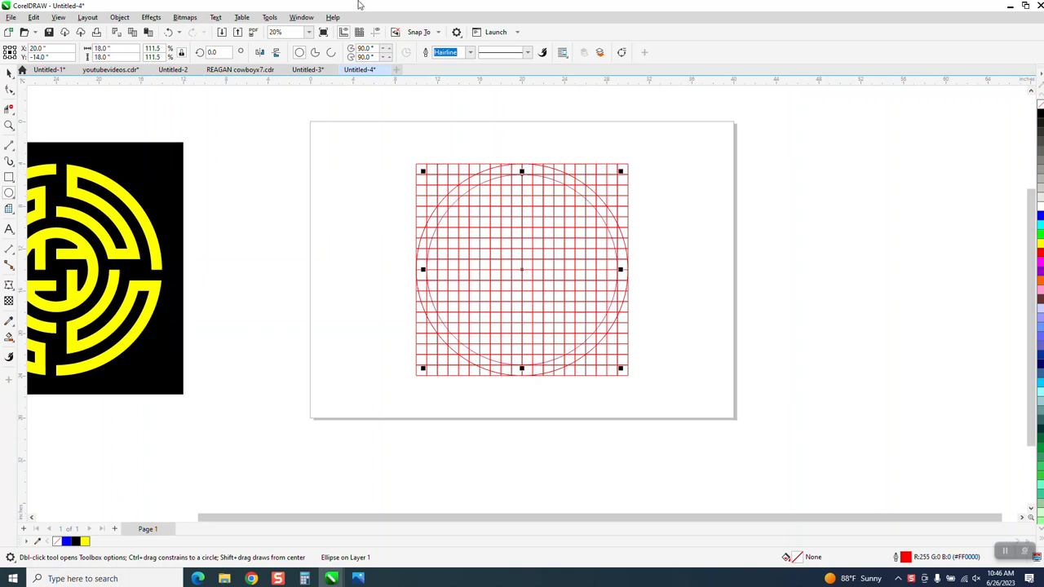
{"action": "key", "text": "ctrl+r"}
{"action": "key", "text": "ctrl+r"}
{"action": "key", "text": "ctrl+r"}
{"action": "key", "text": "ctrl+r"}
{"action": "key", "text": "ctrl+r"}
{"action": "key", "text": "ctrl+r"}
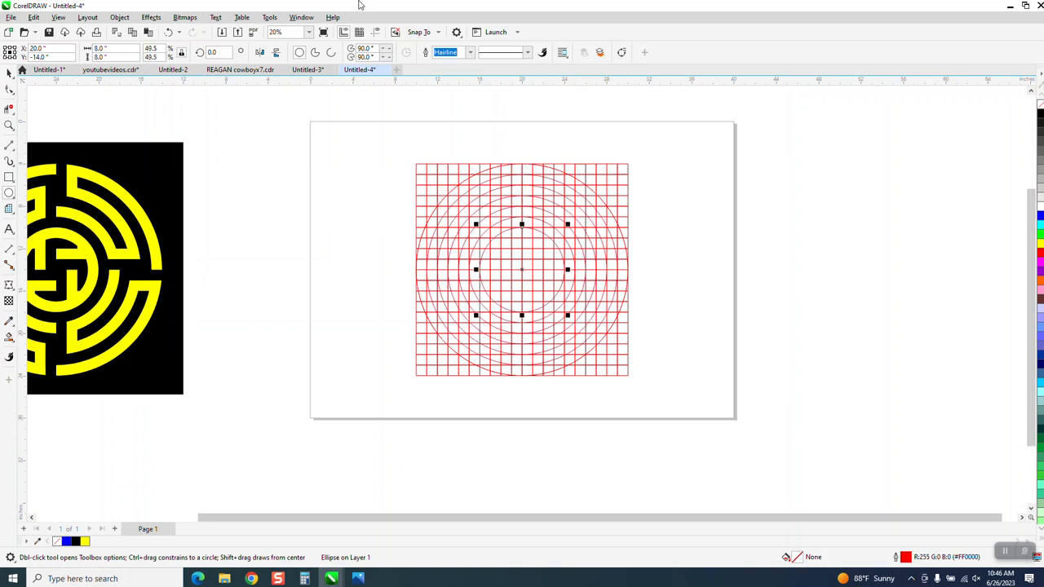
{"action": "key", "text": "ctrl+r"}
{"action": "key", "text": "ctrl+r"}
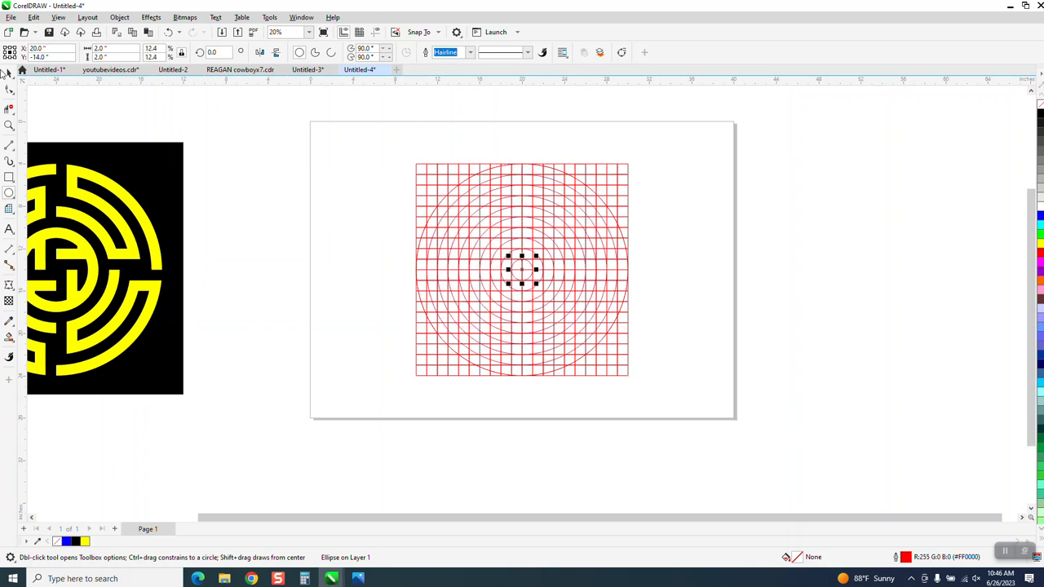
- Examine up close how the concentric circles cross the grid lines
{"action": "left_click", "coordinate": [9, 74]}
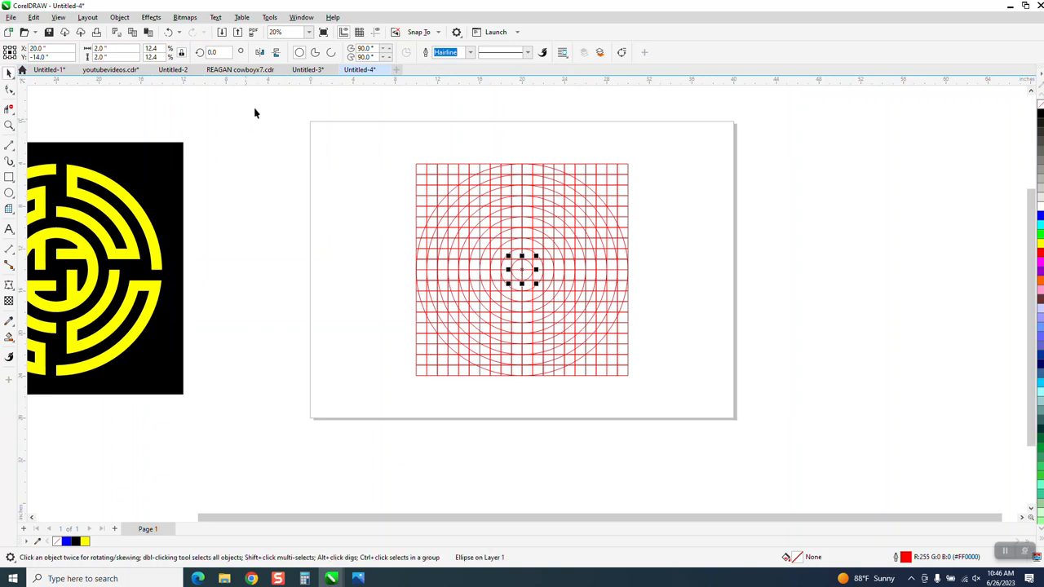
{"action": "left_click", "coordinate": [9, 124]}
{"action": "left_click_drag", "start_coordinate": [390, 178], "coordinate": [748, 517]}
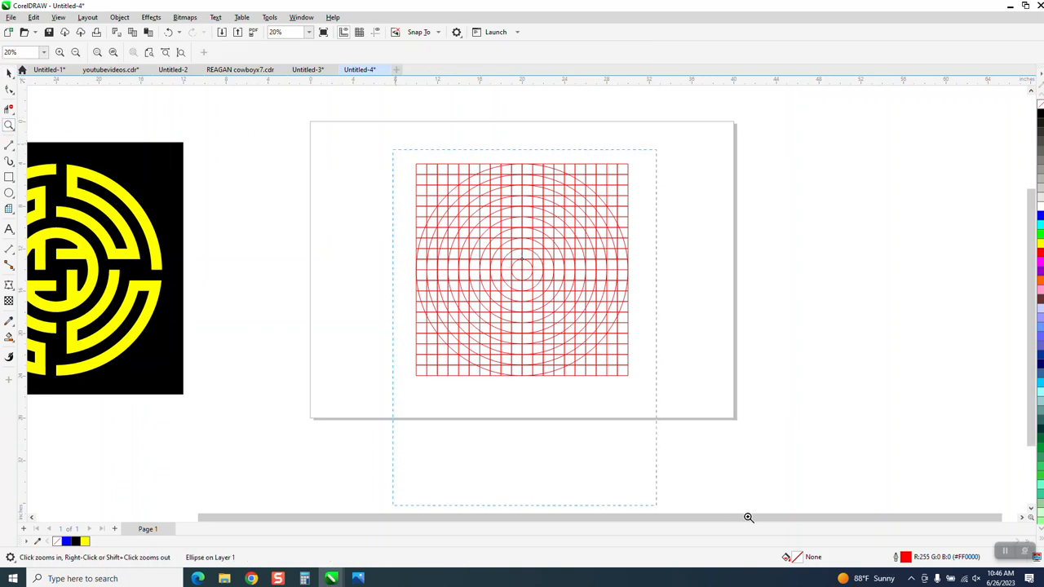
{"action": "scroll", "coordinate": [487, 422], "scroll_direction": "down", "scroll_amount": 1}
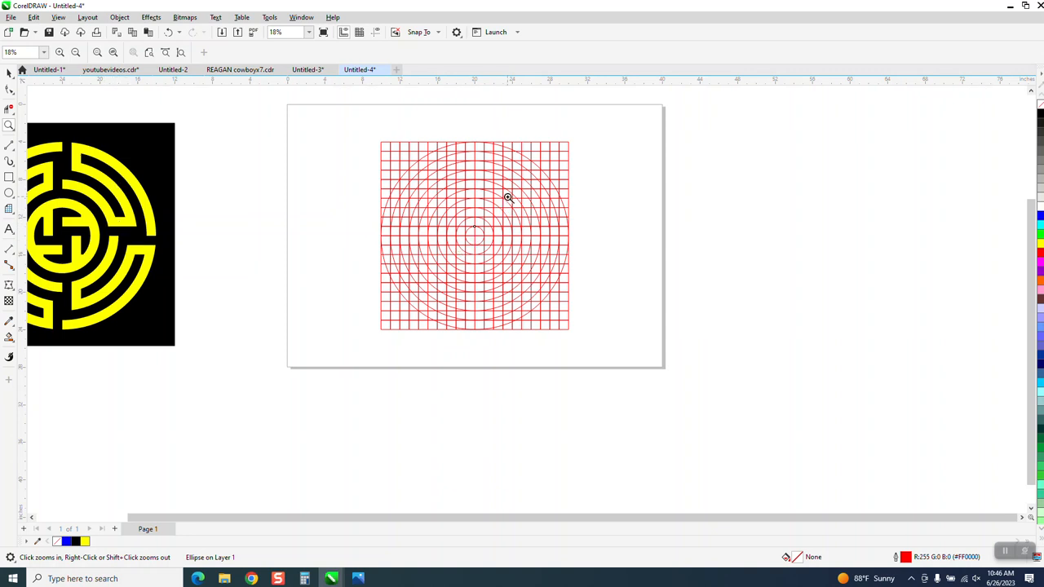
{"action": "left_click_drag", "start_coordinate": [507, 197], "coordinate": [543, 228]}
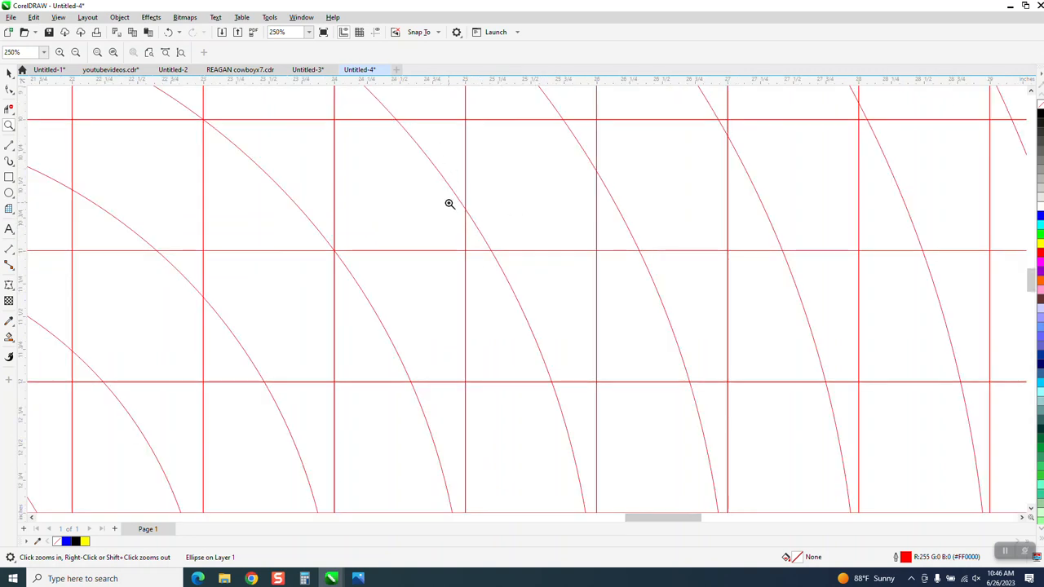
{"action": "scroll", "coordinate": [484, 187], "scroll_direction": "down", "scroll_amount": 6}
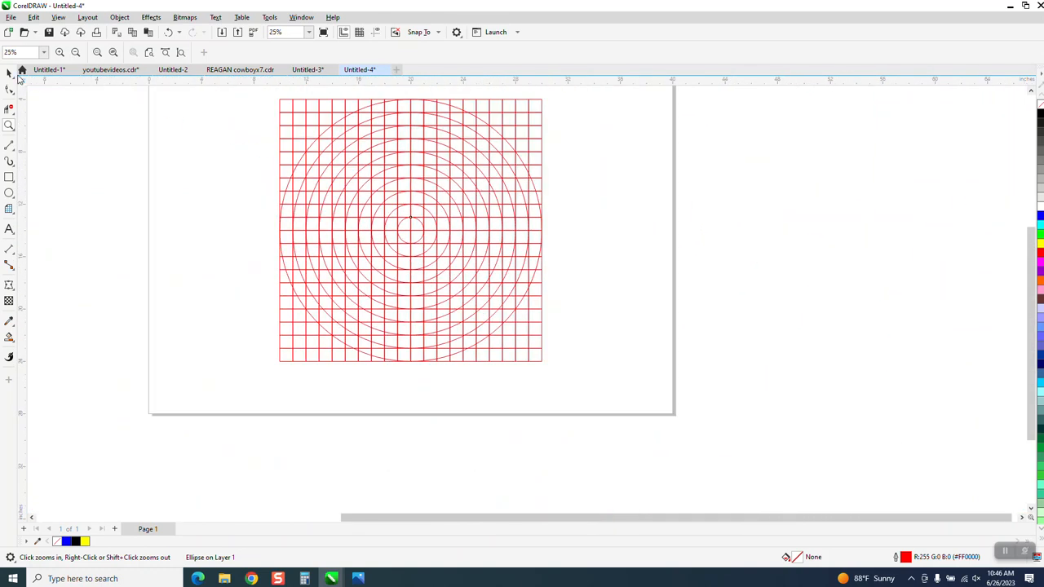
{"action": "left_click", "coordinate": [10, 73]}
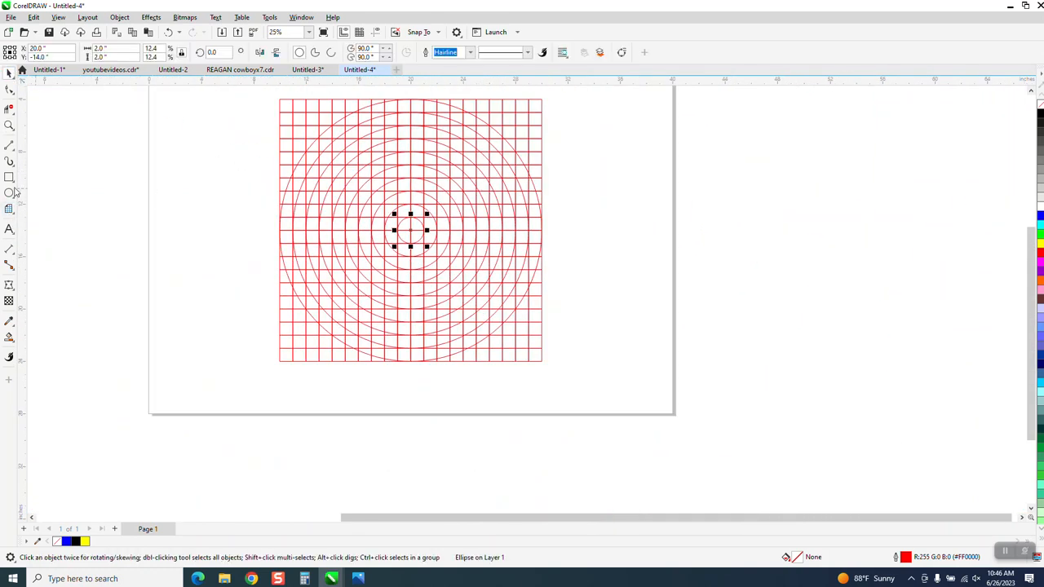
{"action": "left_click", "coordinate": [10, 108]}
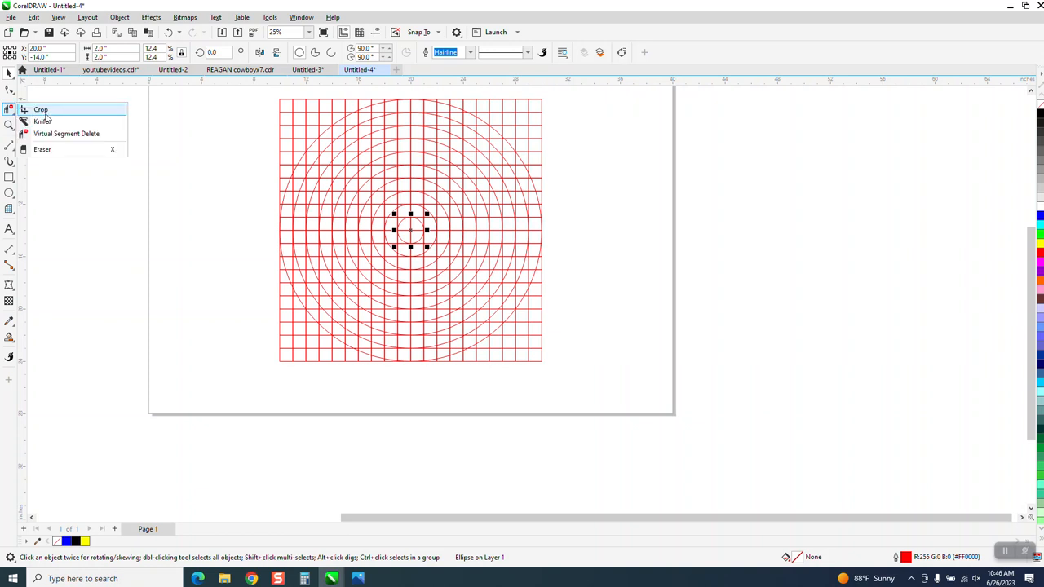
{"action": "left_click", "coordinate": [41, 110]}
{"action": "left_click_drag", "start_coordinate": [275, 95], "coordinate": [399, 374]}
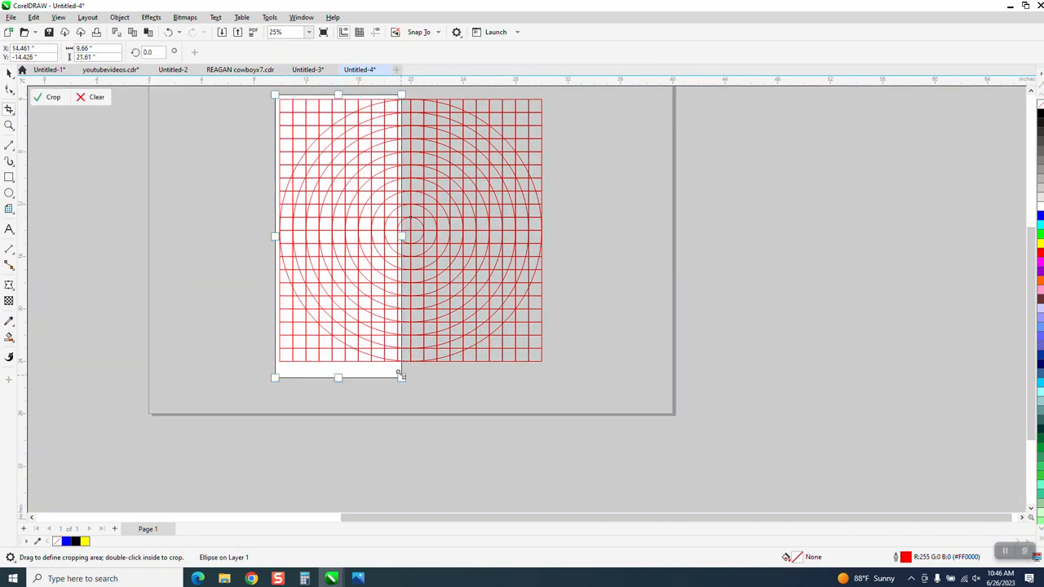
{"action": "left_click", "coordinate": [92, 97]}
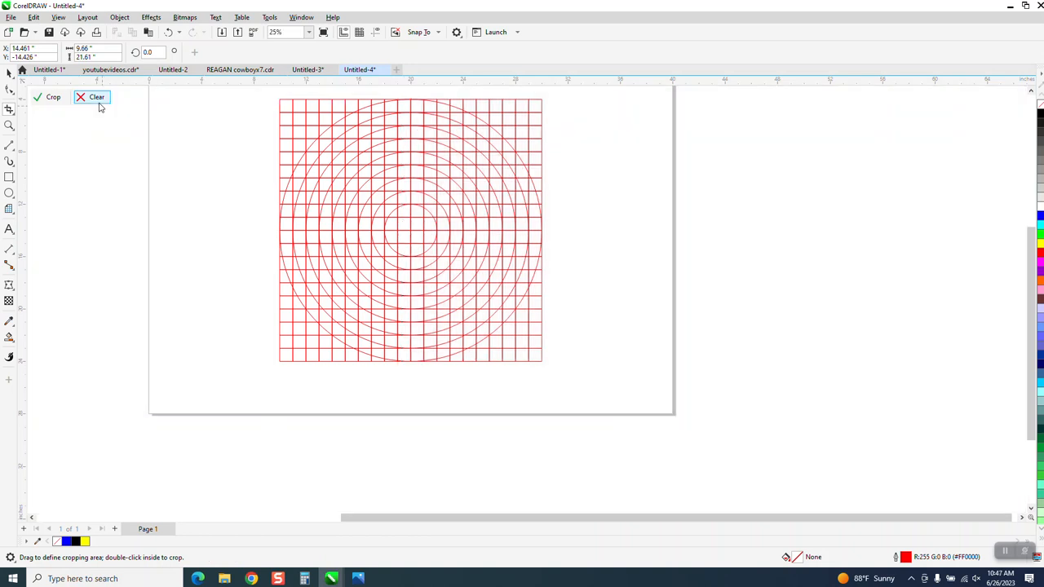
- Remove the left half and lower-right quarter of the grid and circles with Virtual Segment Delete, keeping the upper-right quadrant
{"action": "left_click", "coordinate": [8, 108]}
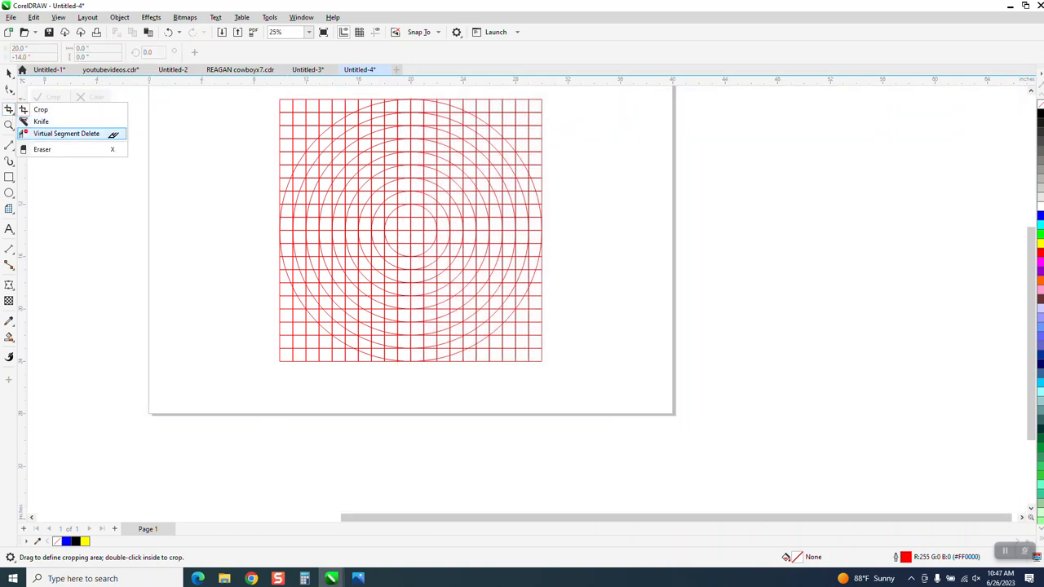
{"action": "left_click", "coordinate": [65, 132]}
{"action": "left_click_drag", "start_coordinate": [277, 97], "coordinate": [409, 356]}
{"action": "left_click_drag", "start_coordinate": [382, 239], "coordinate": [609, 359]}
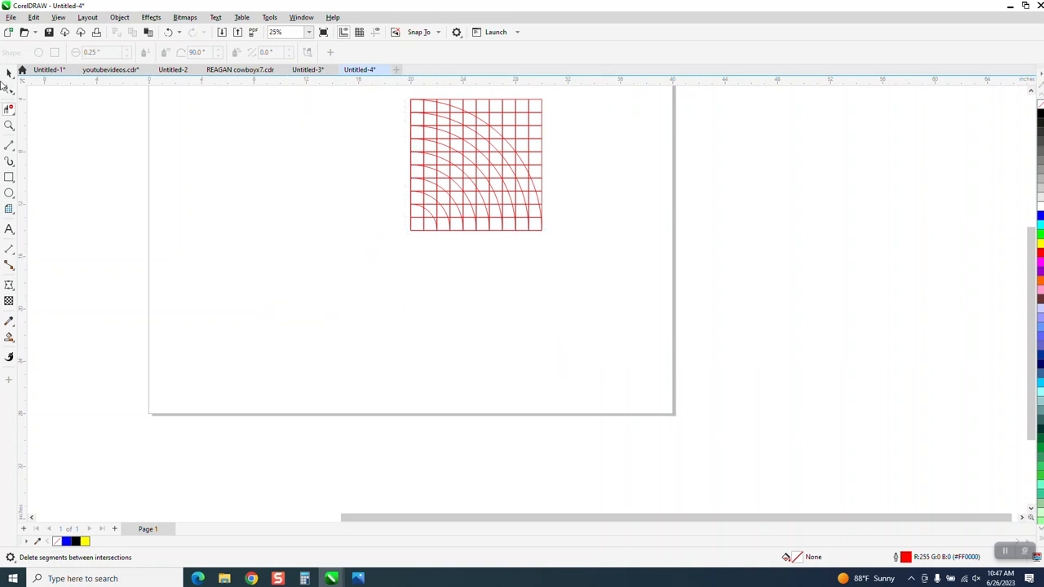
- Move the quarter grid off the page to the right and enclose the remaining arcs in a 10 by 10 inch rectangle
{"action": "left_click", "coordinate": [9, 73]}
{"action": "left_click", "coordinate": [527, 133]}
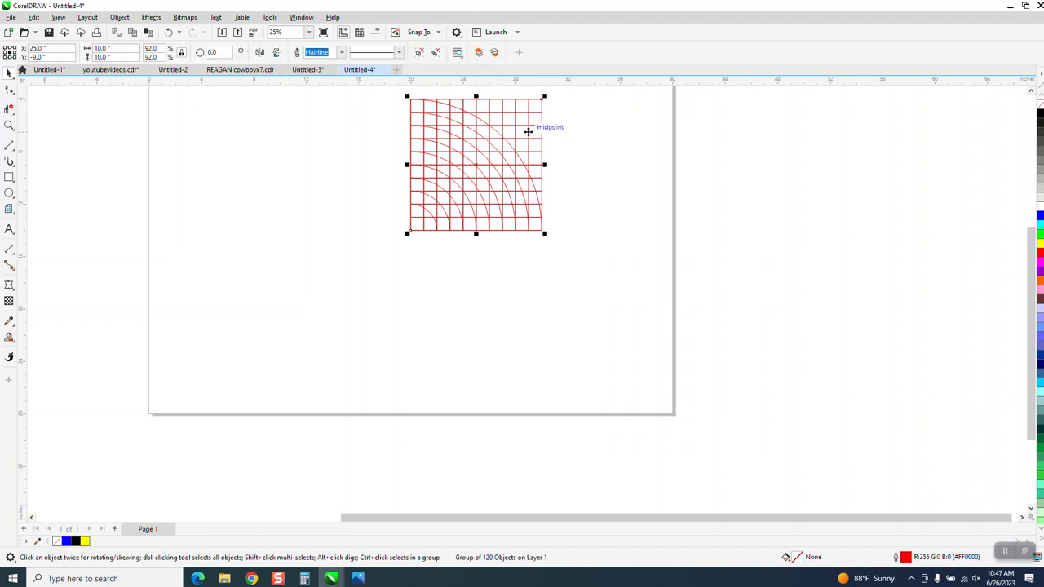
{"action": "key", "text": "Right"}
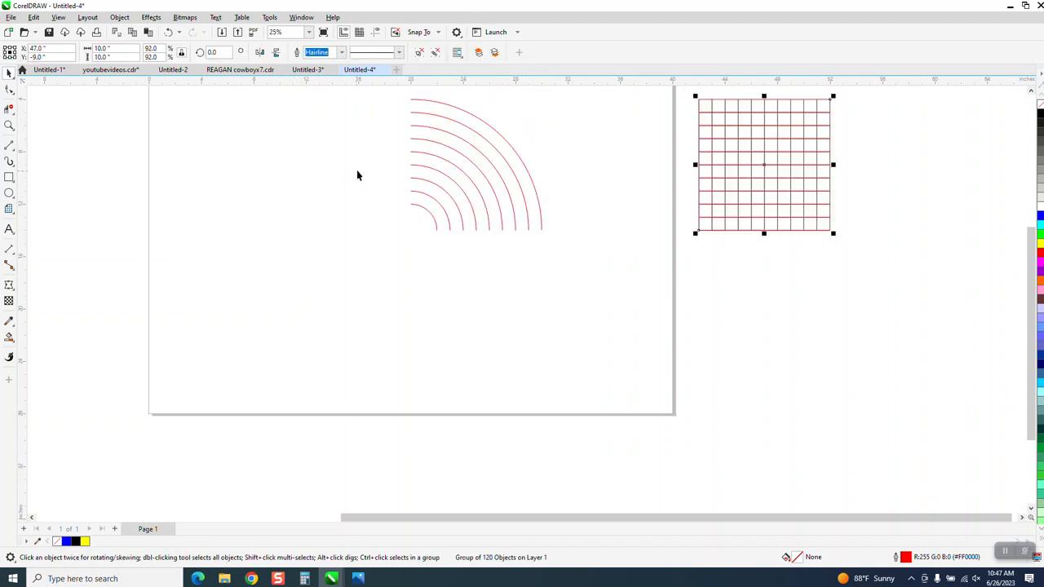
{"action": "left_click_drag", "start_coordinate": [394, 99], "coordinate": [571, 272]}
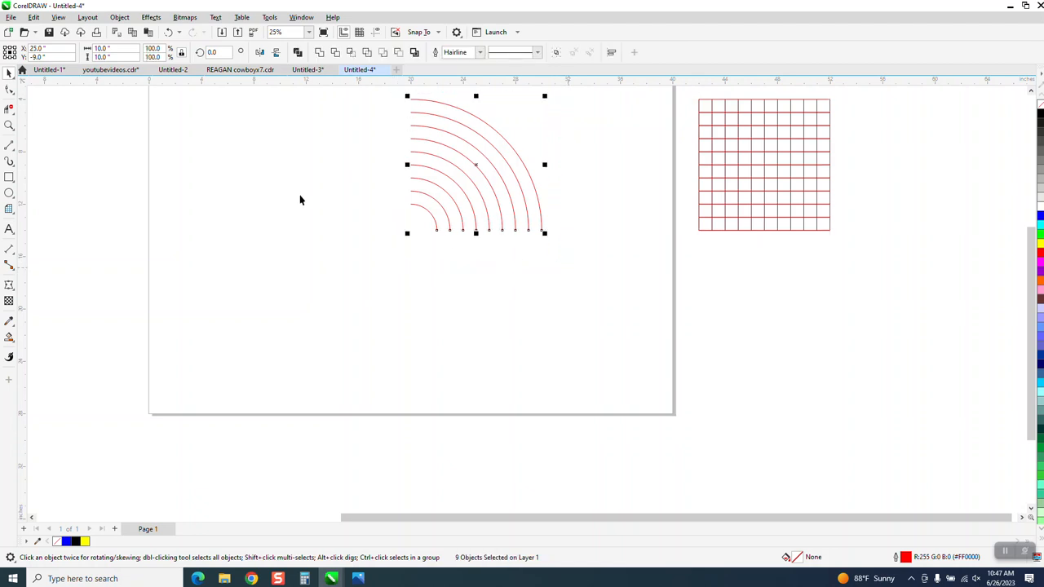
{"action": "double_click", "coordinate": [9, 177]}
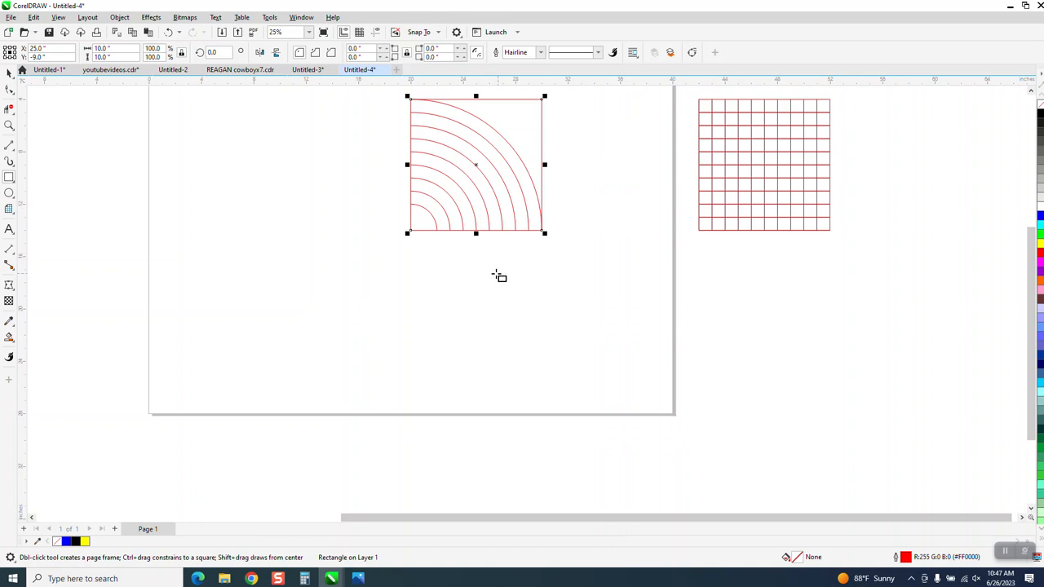
- Smart-fill four alternating bands between the arcs with blue and no outline, starting from the outermost band
{"action": "left_click", "coordinate": [9, 125]}
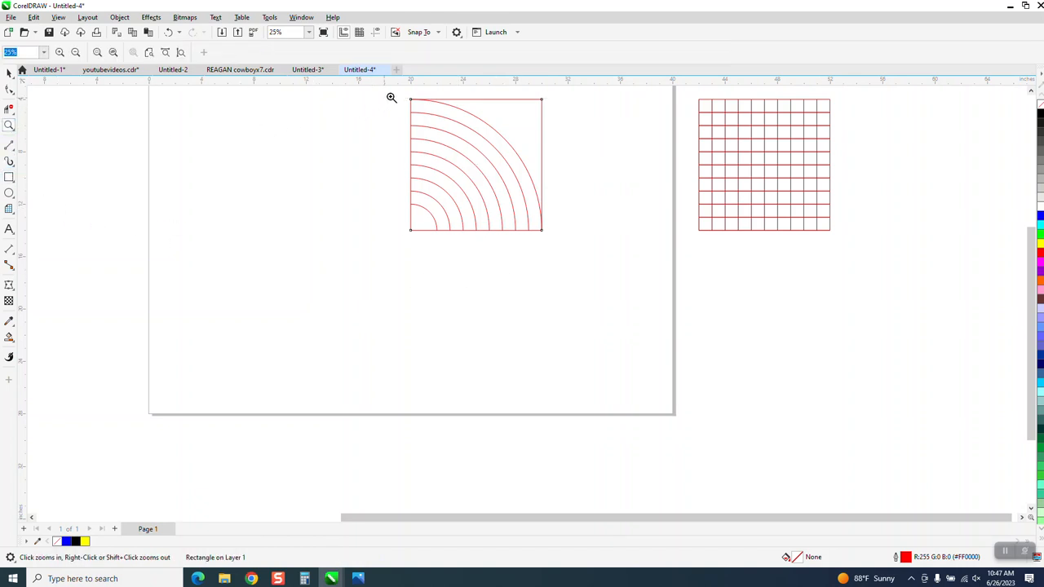
{"action": "left_click_drag", "start_coordinate": [391, 98], "coordinate": [603, 255]}
{"action": "left_click", "coordinate": [9, 337]}
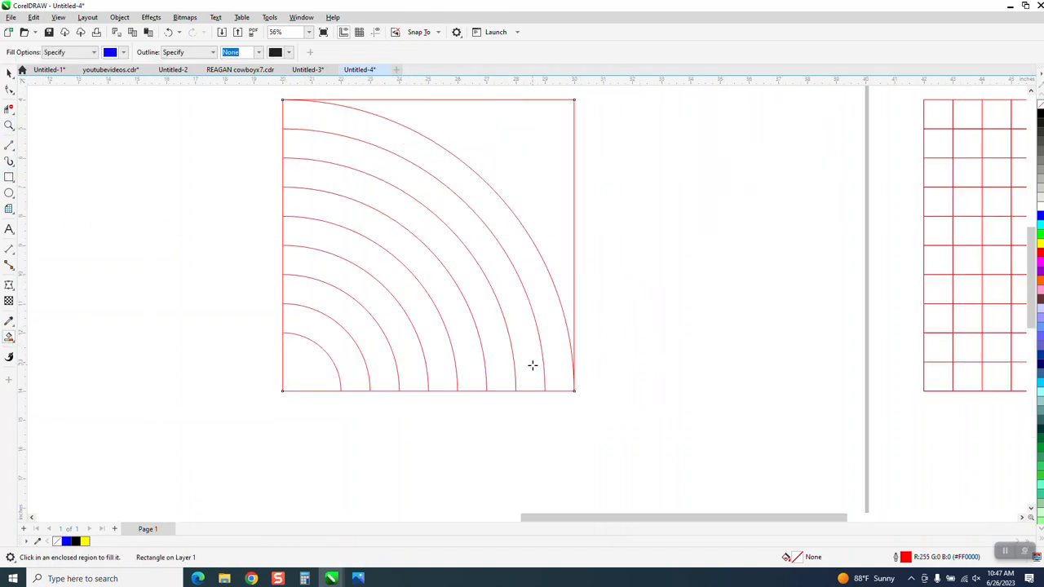
{"action": "left_click", "coordinate": [559, 372]}
{"action": "left_click", "coordinate": [501, 368]}
{"action": "left_click", "coordinate": [445, 371]}
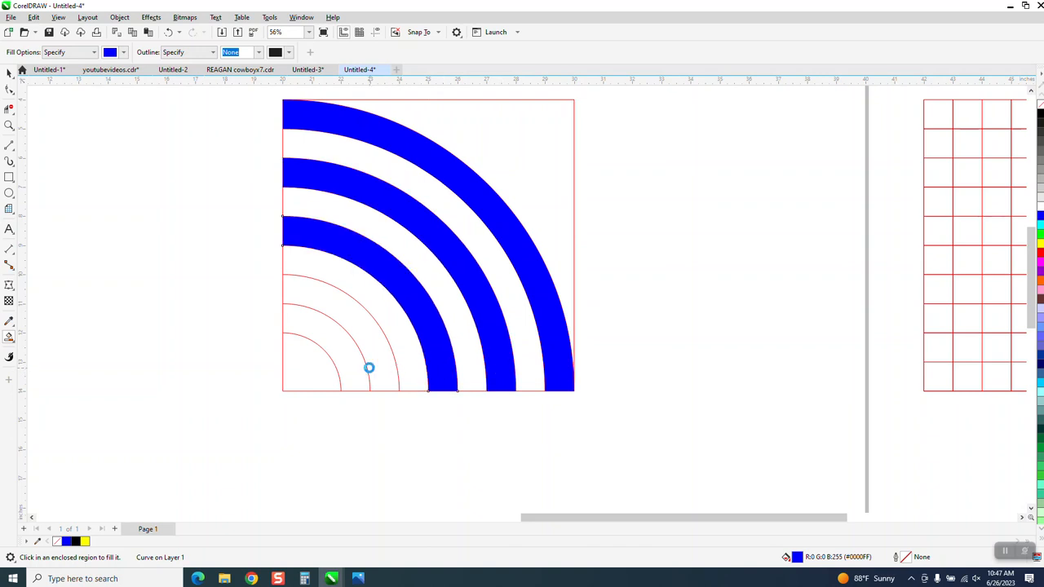
{"action": "left_click", "coordinate": [368, 369]}
- Move the four blue bands one by one to the left, clear of the red arcs
{"action": "left_click", "coordinate": [9, 74]}
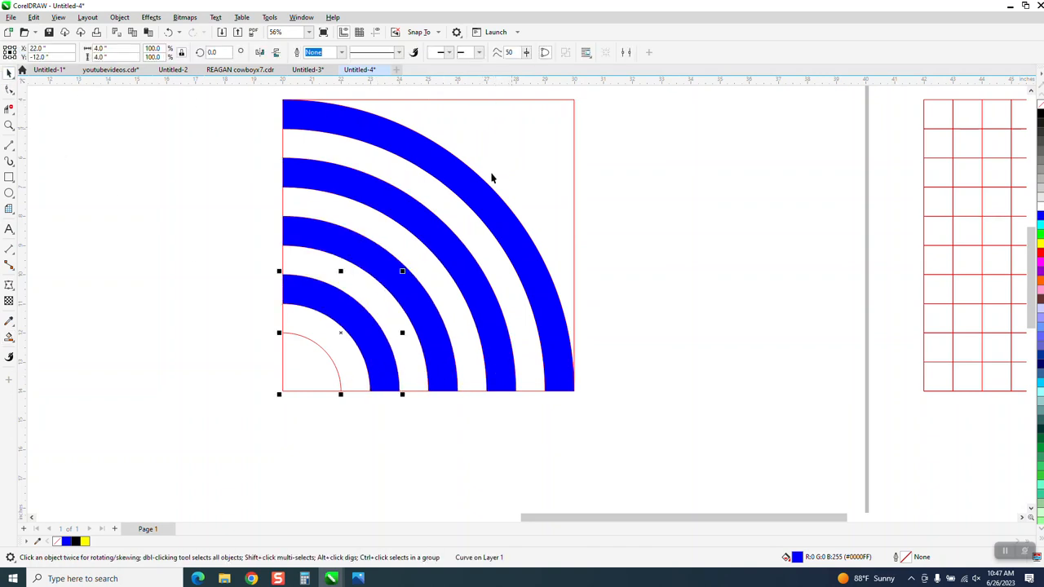
{"action": "scroll", "coordinate": [492, 178], "scroll_direction": "down", "scroll_amount": 2}
{"action": "left_click", "coordinate": [522, 235]}
{"action": "key", "text": "Left"}
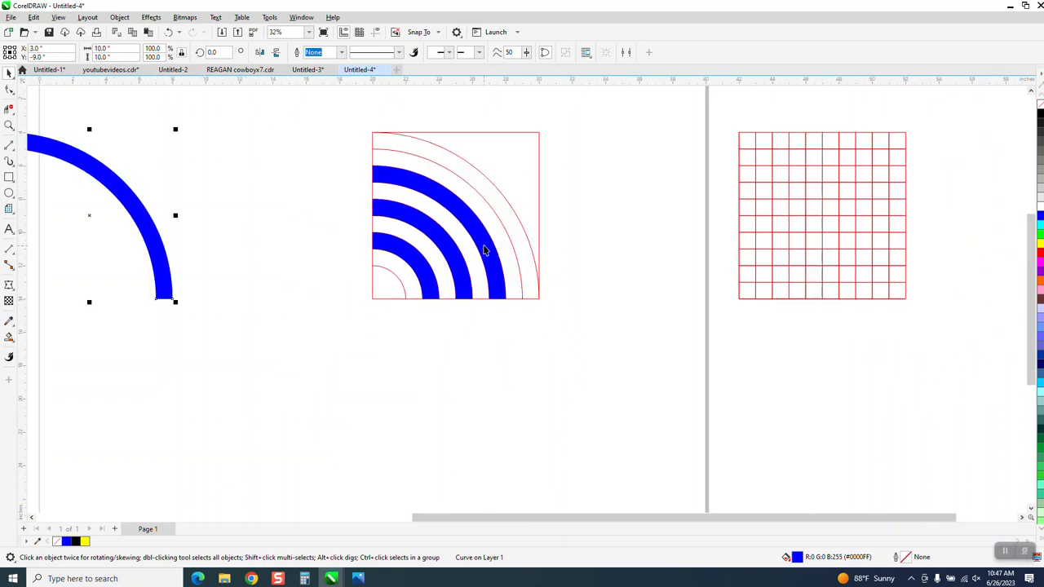
{"action": "left_click", "coordinate": [484, 251]}
{"action": "key", "text": "Left"}
{"action": "left_click", "coordinate": [464, 262]}
{"action": "key", "text": "Left"}
{"action": "left_click", "coordinate": [426, 277]}
{"action": "key", "text": "Left"}
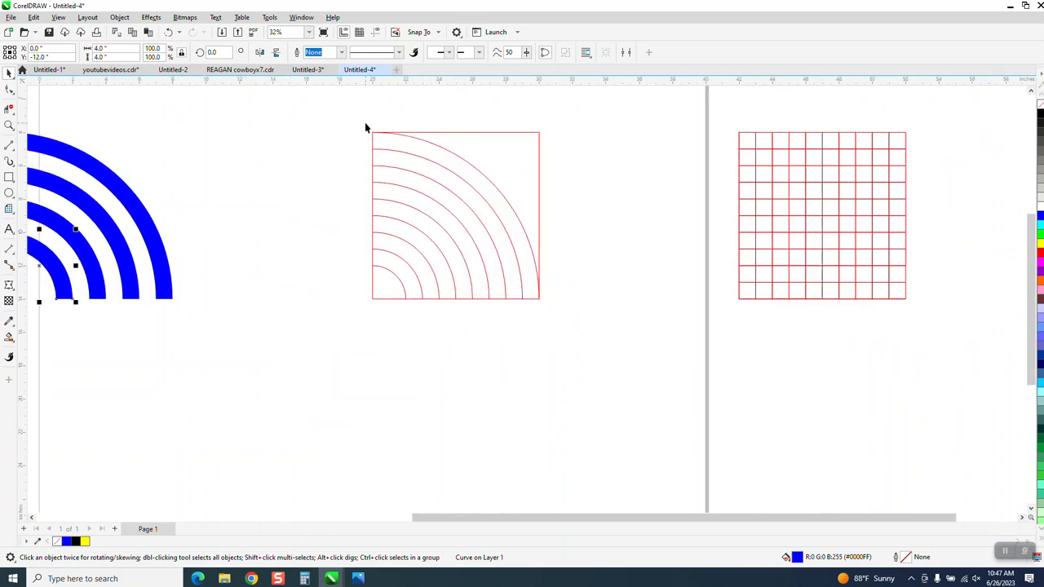
- Delete the red arcs together with the square that encloses them
{"action": "left_click_drag", "start_coordinate": [366, 128], "coordinate": [582, 329]}
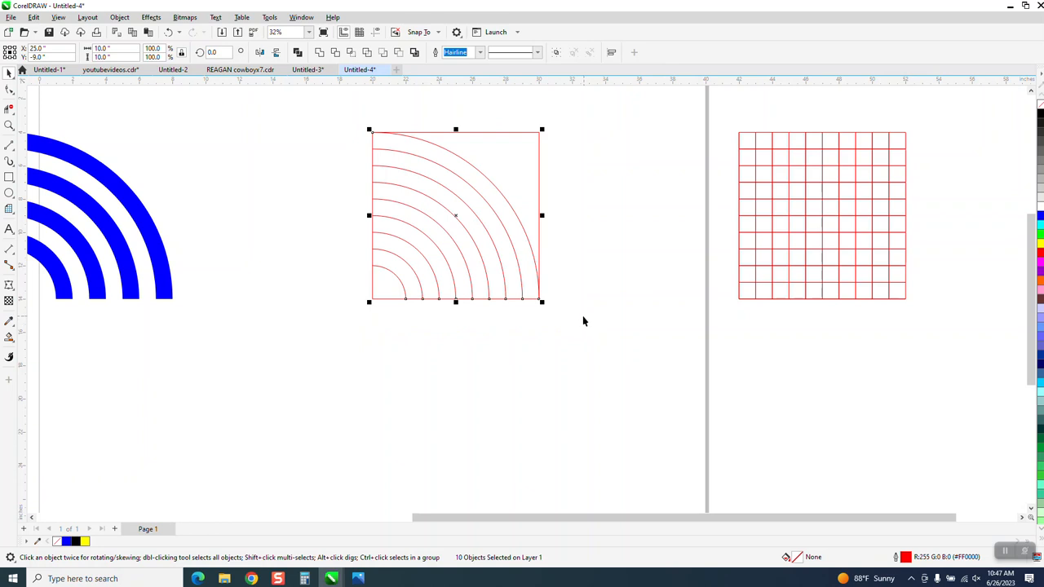
{"action": "key", "text": "Delete"}
{"action": "scroll", "coordinate": [485, 298], "scroll_direction": "down", "scroll_amount": 1}
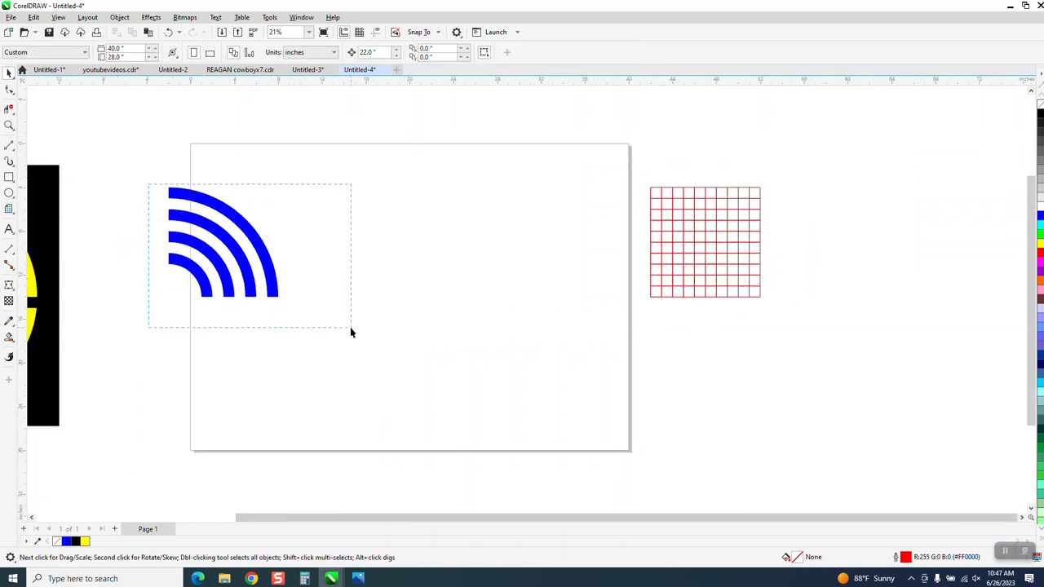
- Move the four blue bands 22 inches right onto the page and bring the quarter grid back so that it aligns with them
{"action": "left_click_drag", "start_coordinate": [351, 332], "coordinate": [354, 317]}
{"action": "key", "text": "Right"}
{"action": "left_click_drag", "start_coordinate": [632, 186], "coordinate": [822, 336]}
{"action": "key", "text": "e"}
{"action": "key", "text": "c"}
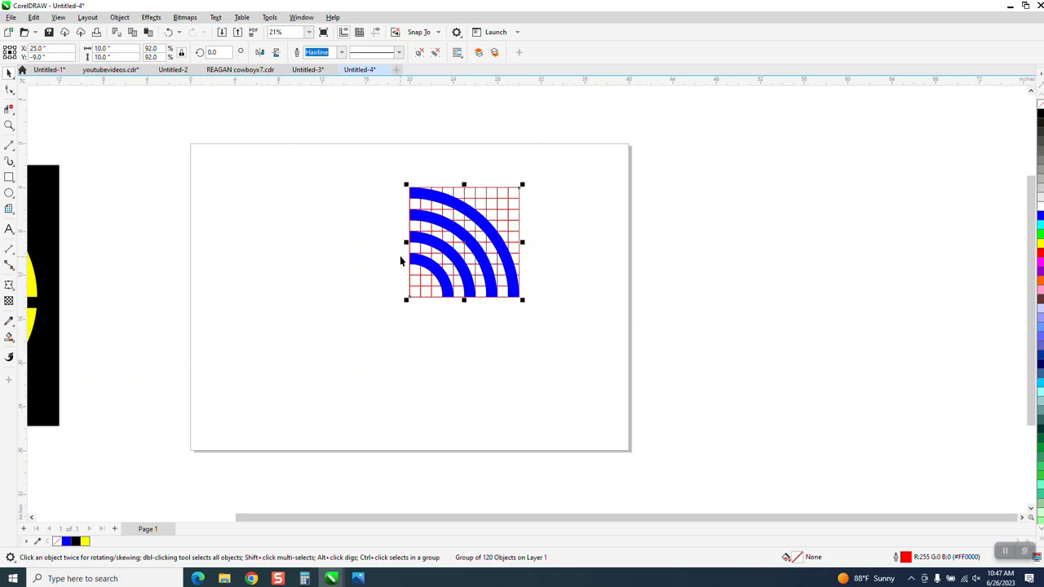
- Smart-fill three connecting grid cells in blue: at the vertical ends of the outer and inner band pairs, and one row above the middle pair's lower ends
{"action": "left_click", "coordinate": [9, 125]}
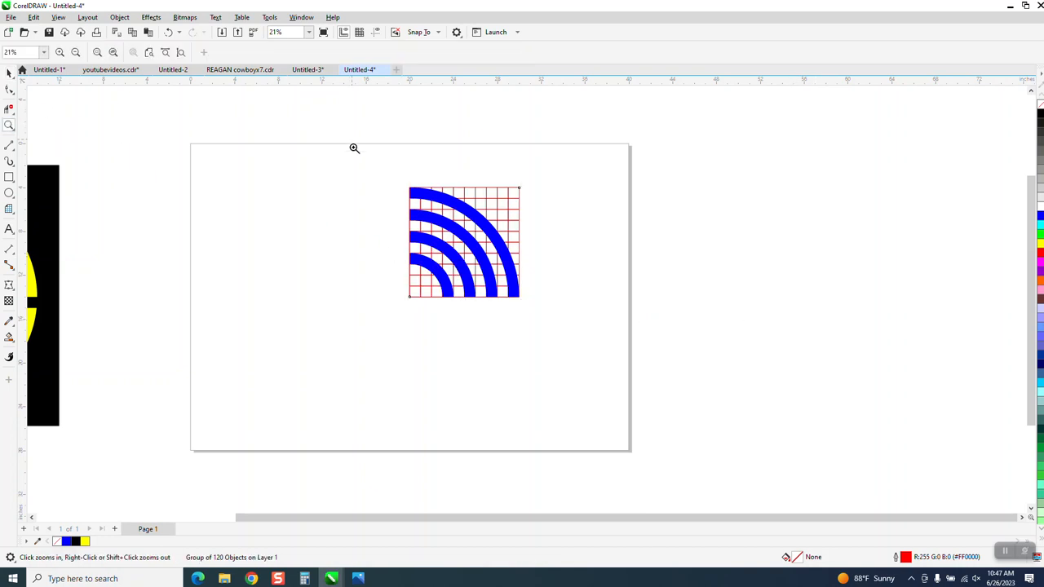
{"action": "left_click", "coordinate": [594, 349]}
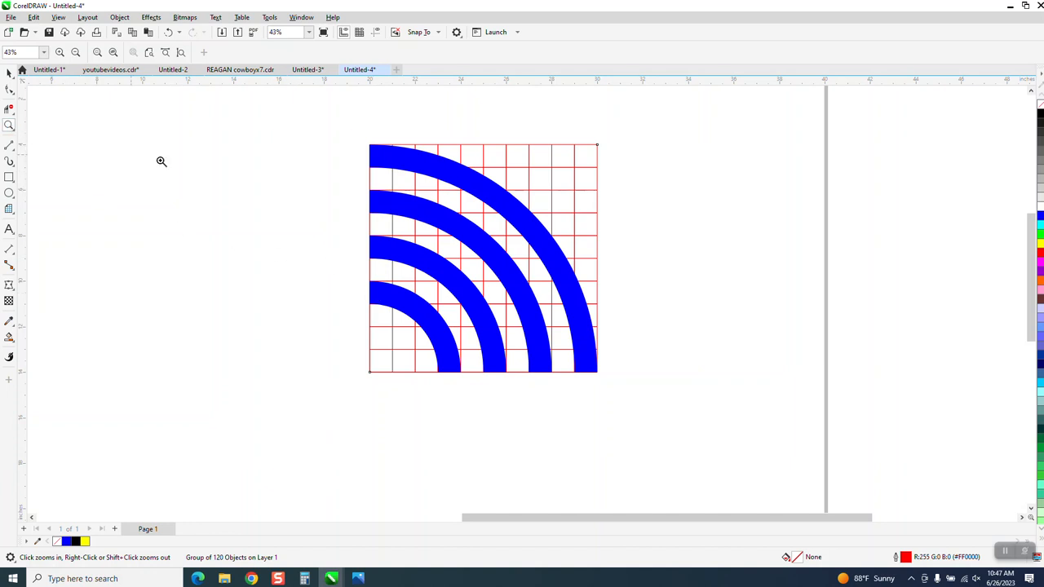
{"action": "left_click_drag", "start_coordinate": [359, 166], "coordinate": [554, 271]}
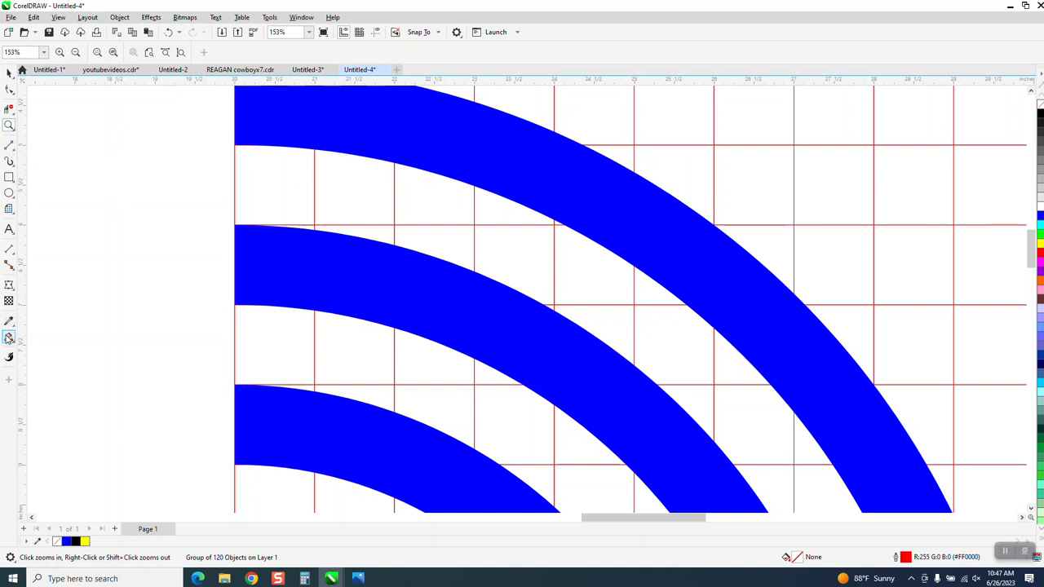
{"action": "left_click", "coordinate": [9, 337]}
{"action": "left_click", "coordinate": [303, 189]}
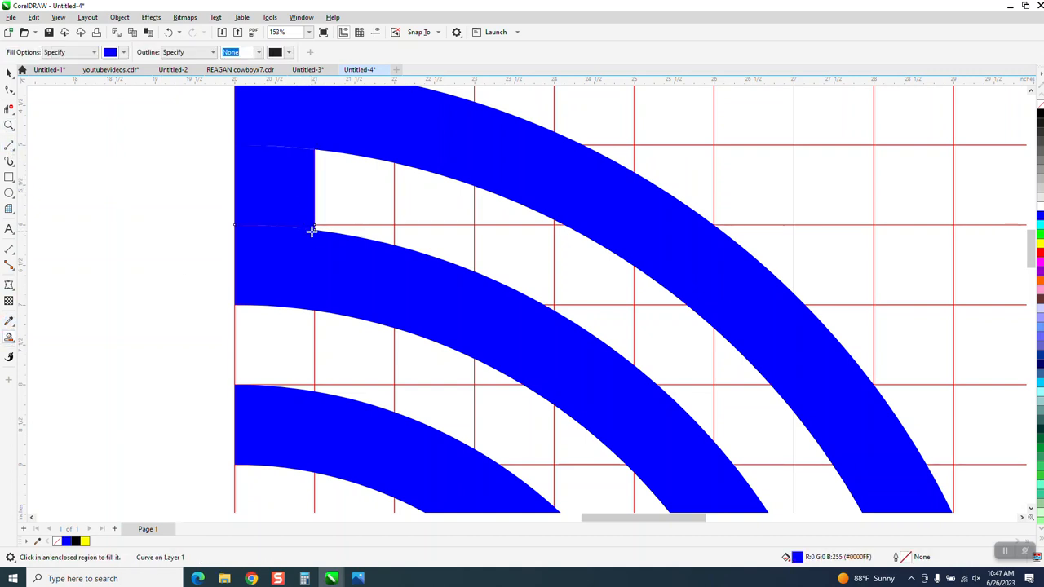
{"action": "scroll", "coordinate": [341, 240], "scroll_direction": "down", "scroll_amount": 4}
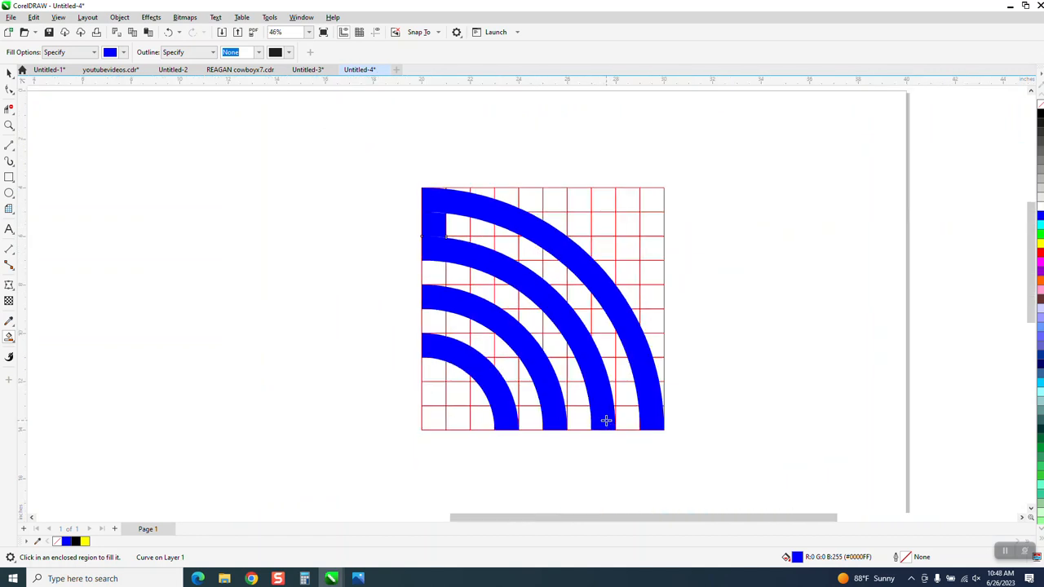
{"action": "left_click", "coordinate": [586, 397]}
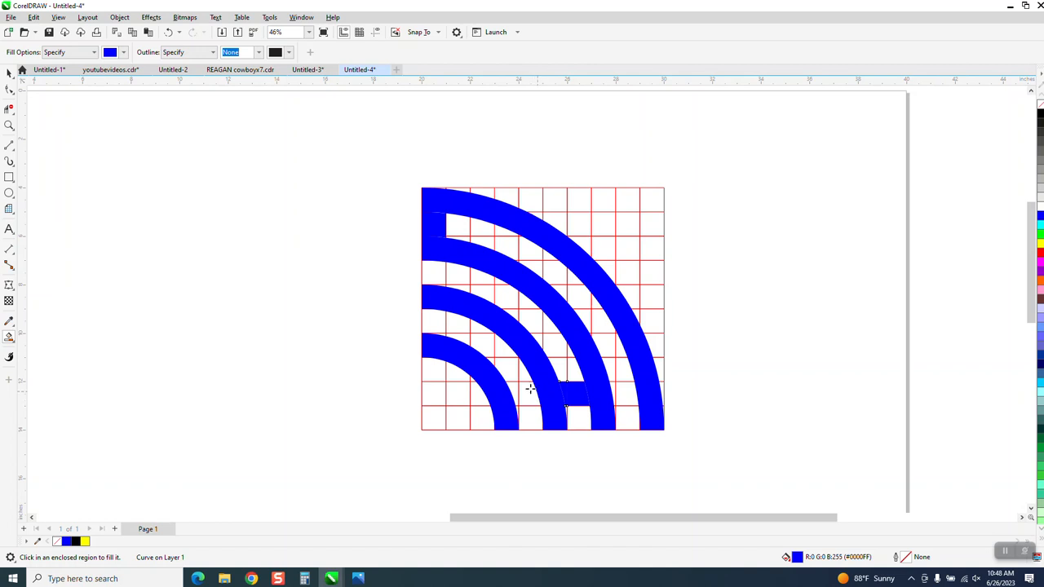
{"action": "left_click", "coordinate": [435, 321]}
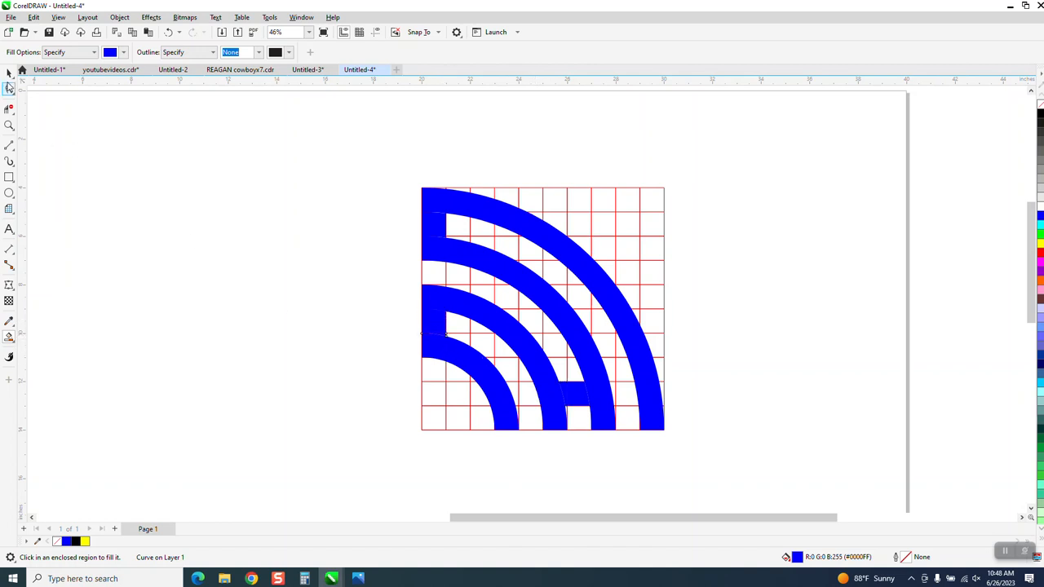
- Move the red quarter grid 22 inches right, off the page
{"action": "left_click", "coordinate": [9, 73]}
{"action": "left_click", "coordinate": [562, 189]}
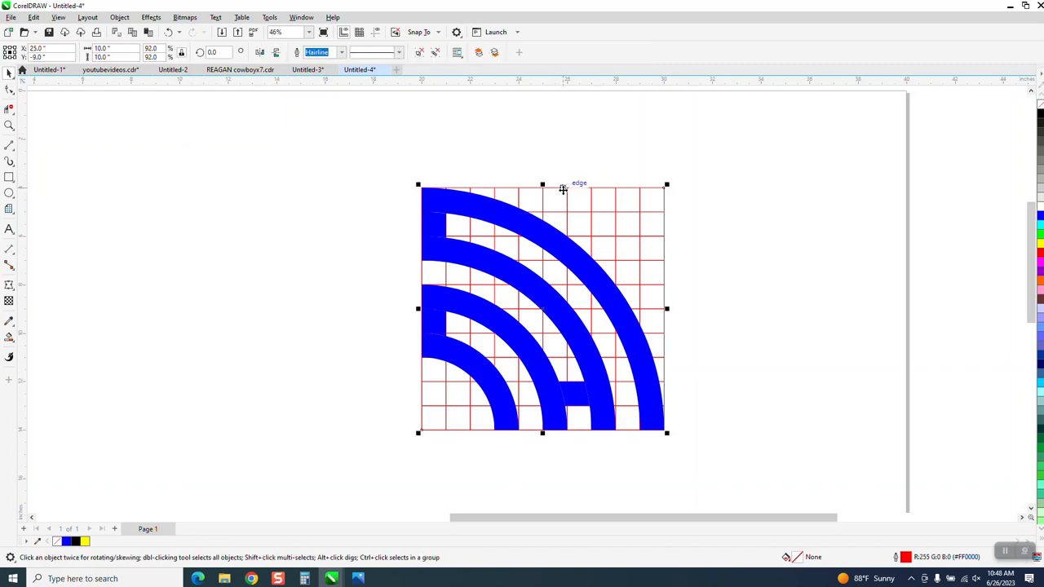
{"action": "key", "text": "Right"}
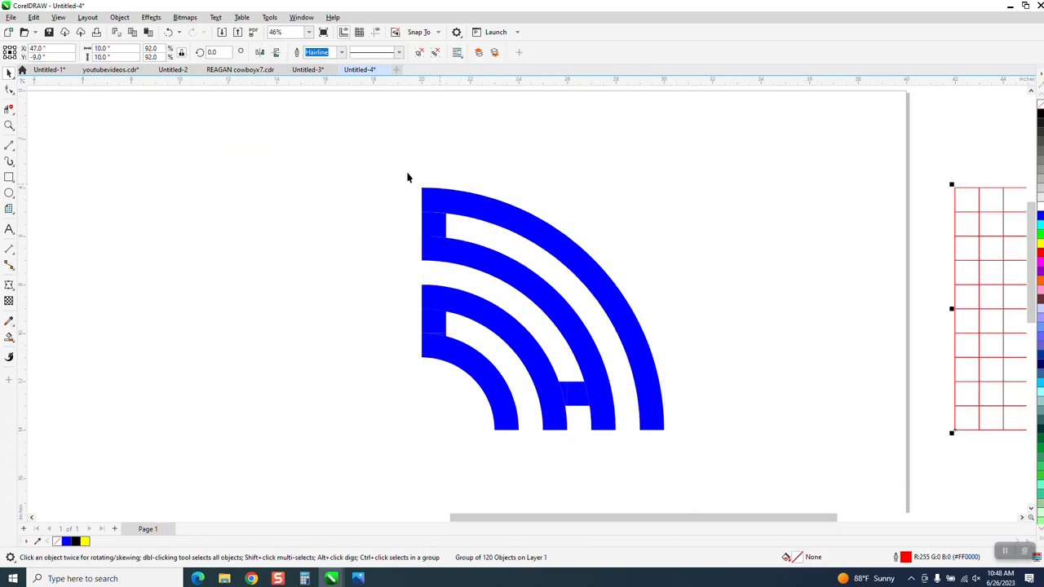
- Remove the blue fill from all band and connector pieces and give them a black hairline outline
{"action": "left_click_drag", "start_coordinate": [408, 178], "coordinate": [759, 481]}
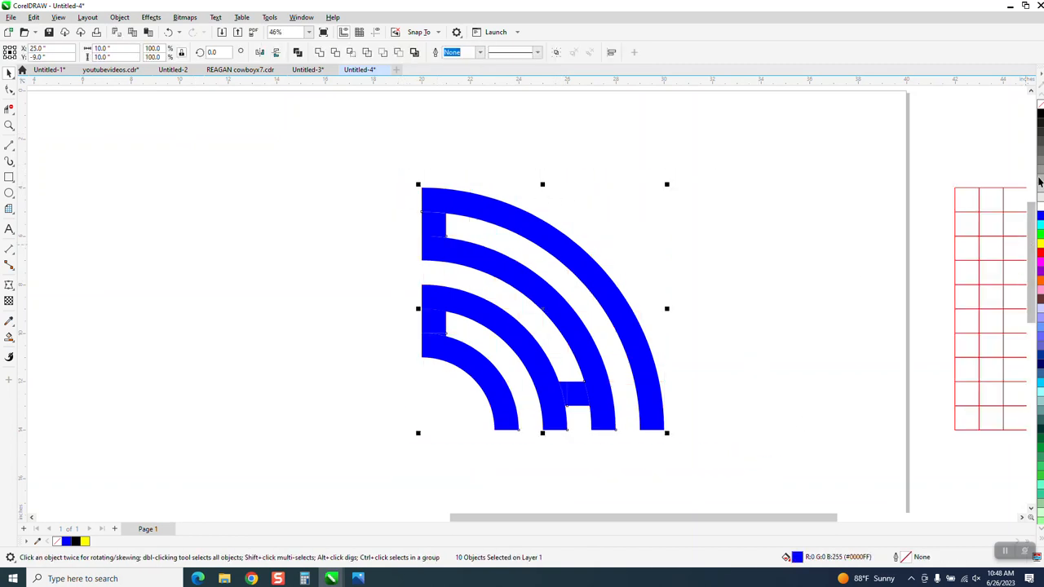
{"action": "left_click", "coordinate": [1041, 113]}
{"action": "right_click", "coordinate": [1041, 117]}
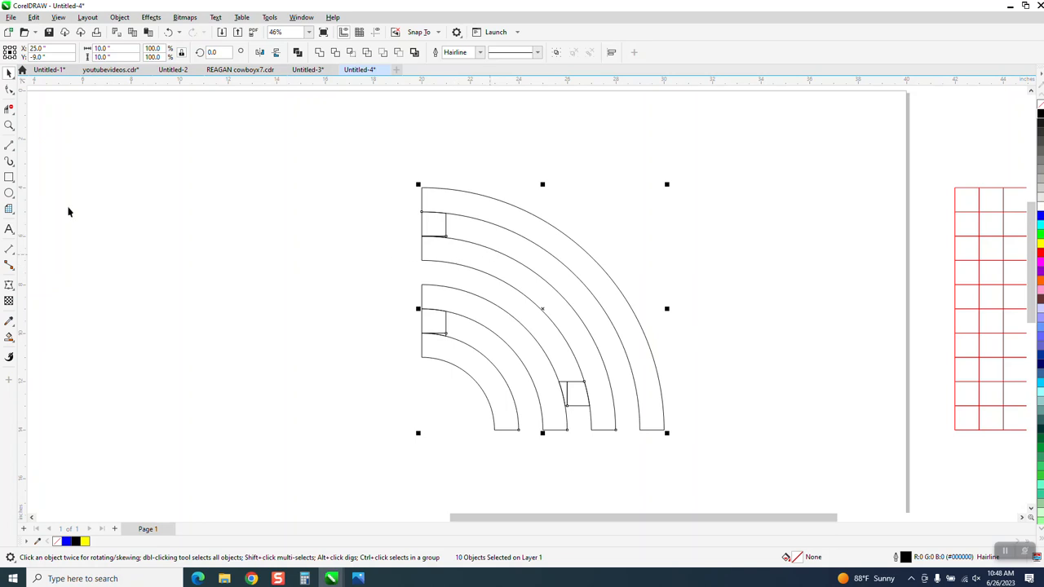
- Remove the inner segments at the three connectors with Virtual Segment Delete so the bands join into continuous outlines
{"action": "left_click", "coordinate": [9, 127]}
{"action": "left_click", "coordinate": [610, 308]}
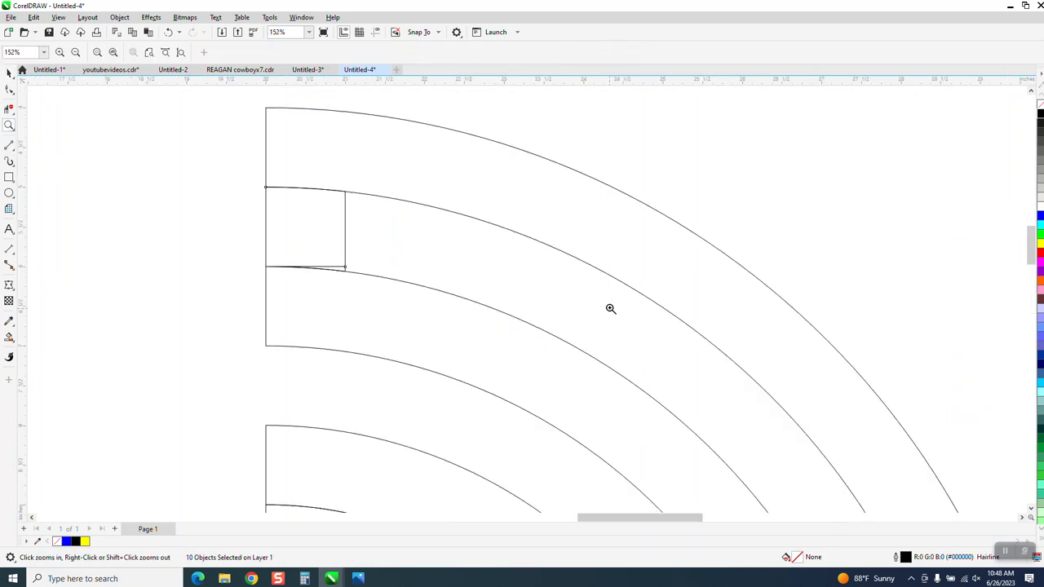
{"action": "left_click", "coordinate": [9, 109]}
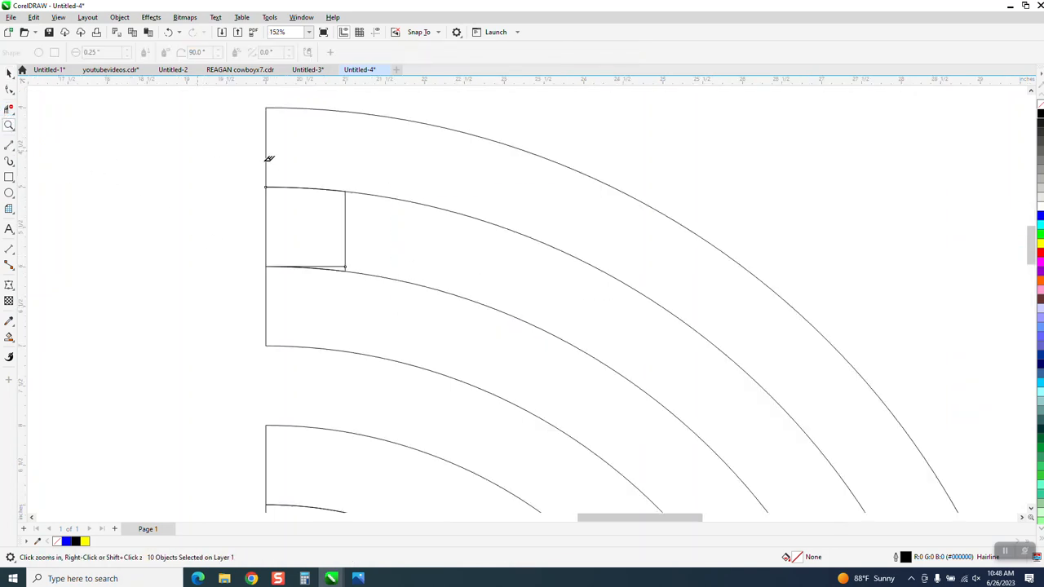
{"action": "left_click_drag", "start_coordinate": [299, 167], "coordinate": [331, 299]}
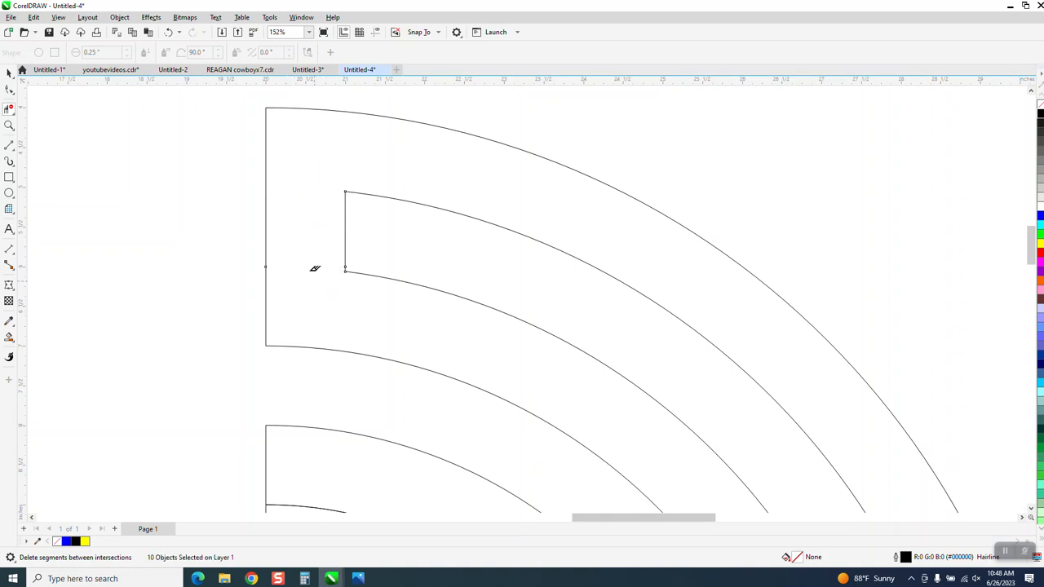
{"action": "scroll", "coordinate": [315, 266], "scroll_direction": "down", "scroll_amount": 5}
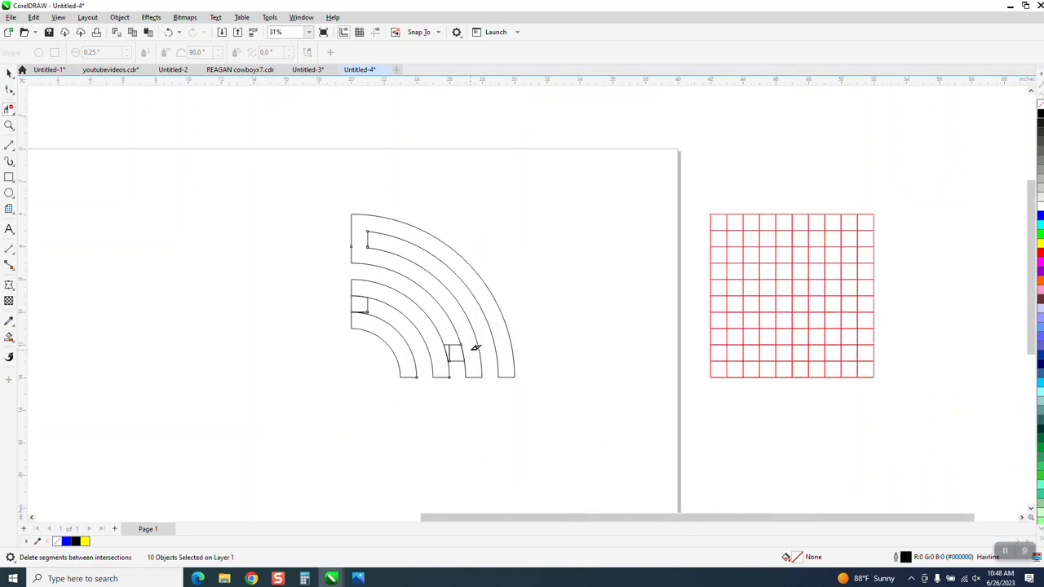
{"action": "left_click_drag", "start_coordinate": [474, 349], "coordinate": [438, 356]}
{"action": "left_click_drag", "start_coordinate": [360, 292], "coordinate": [384, 333]}
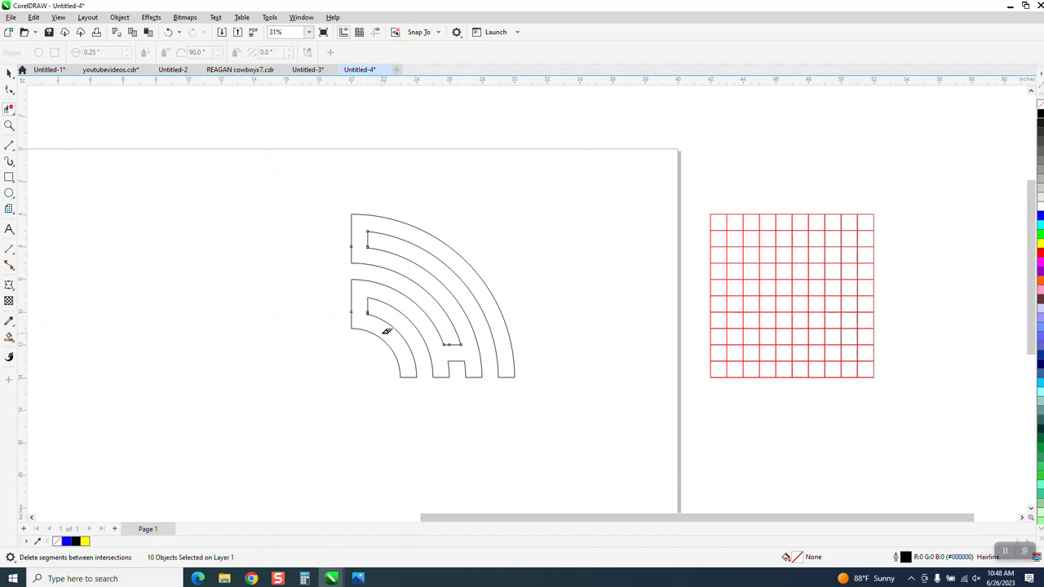
- Draw a horizontal 2-point line about 3.73 inches long across the two middle bands along the notch's upper edge, and trim the band ends below it
{"action": "left_click", "coordinate": [9, 125]}
{"action": "left_click_drag", "start_coordinate": [620, 426], "coordinate": [628, 427]}
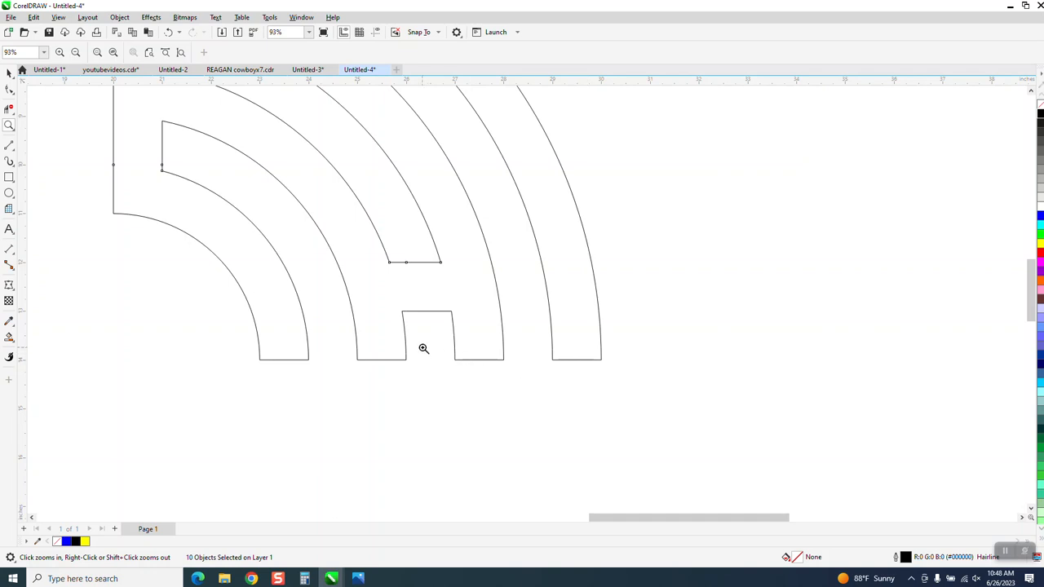
{"action": "left_click", "coordinate": [13, 155]}
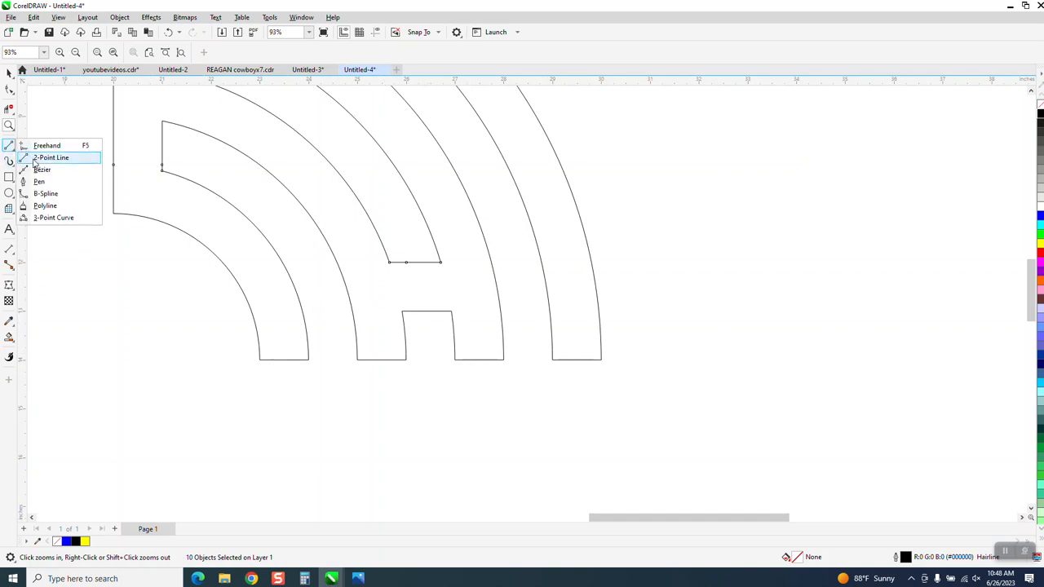
{"action": "left_click", "coordinate": [34, 158]}
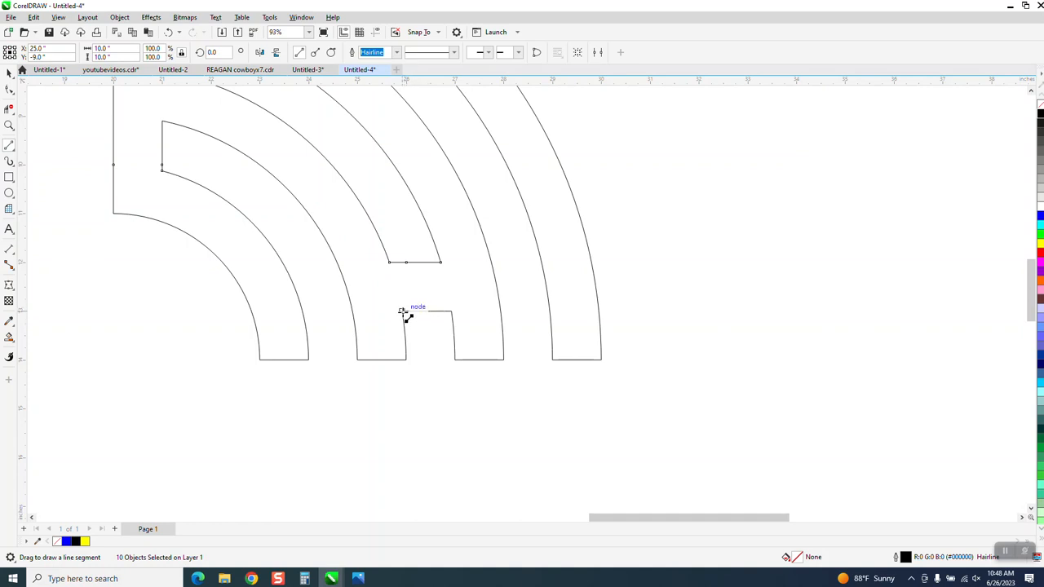
{"action": "left_click_drag", "start_coordinate": [402, 311], "coordinate": [517, 313]}
{"action": "left_click", "coordinate": [10, 90]}
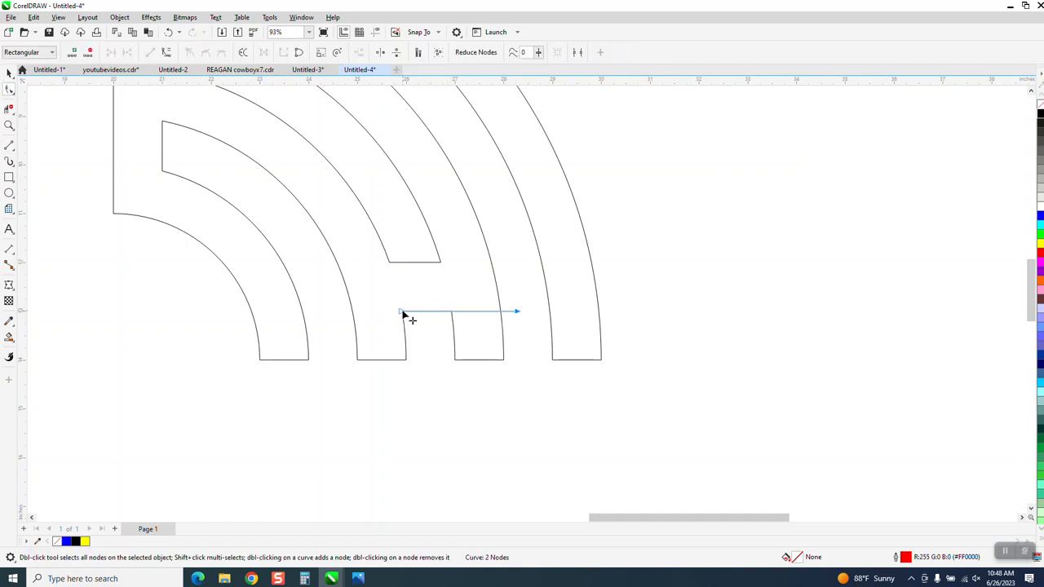
{"action": "left_click_drag", "start_coordinate": [403, 312], "coordinate": [511, 362]}
{"action": "left_click", "coordinate": [9, 71]}
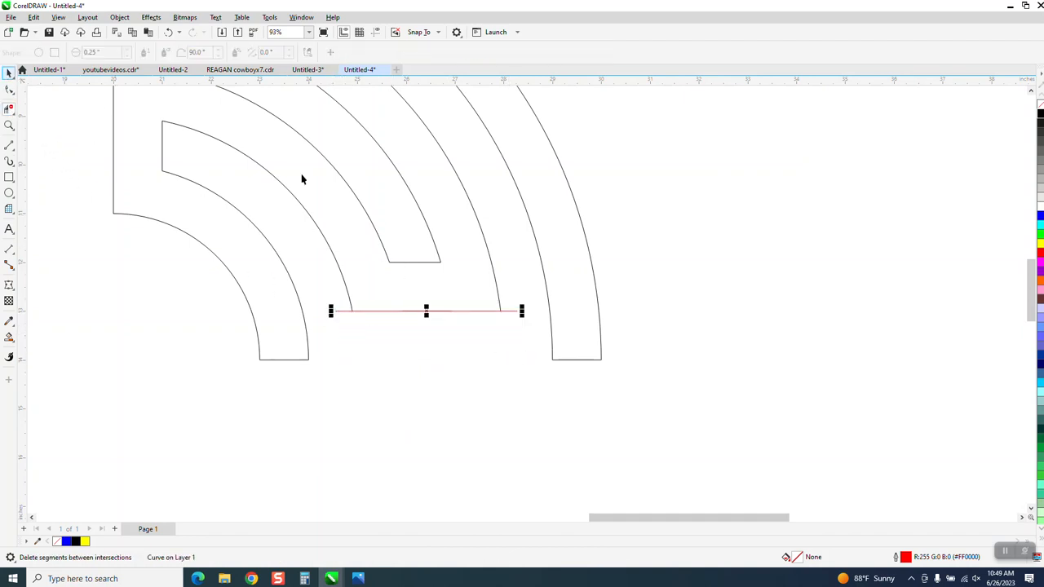
{"action": "key", "text": "Delete"}
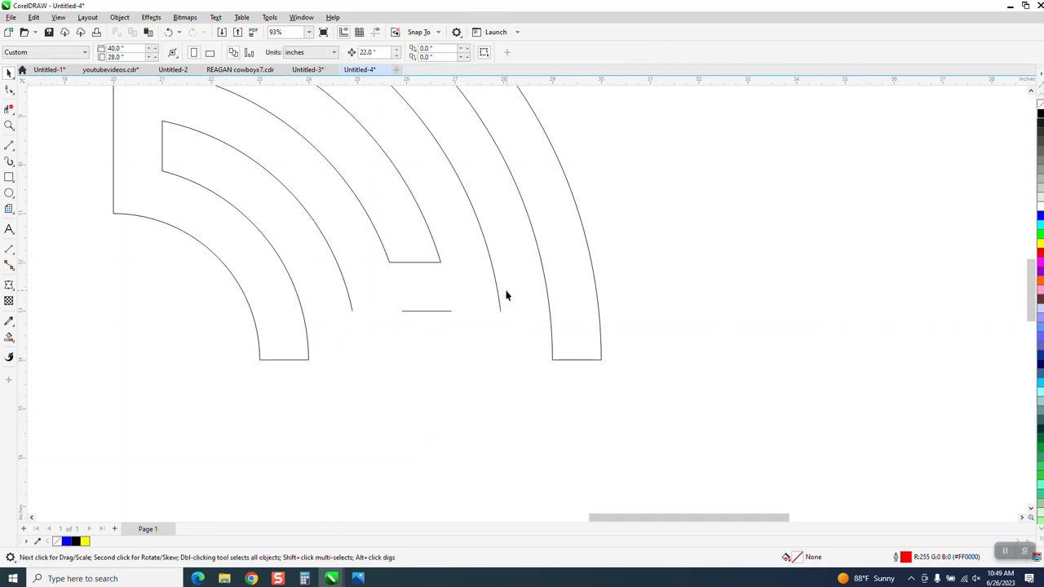
{"action": "key", "text": "ctrl+z"}
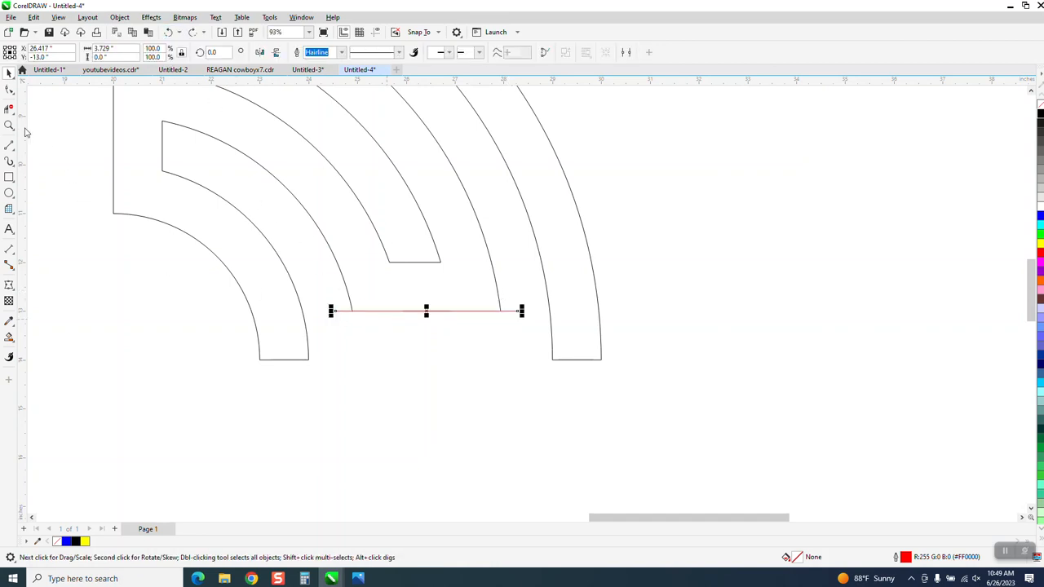
- Trim the horizontal line's overhang beyond the two middle bands with Virtual Segment Delete
{"action": "left_click", "coordinate": [9, 109]}
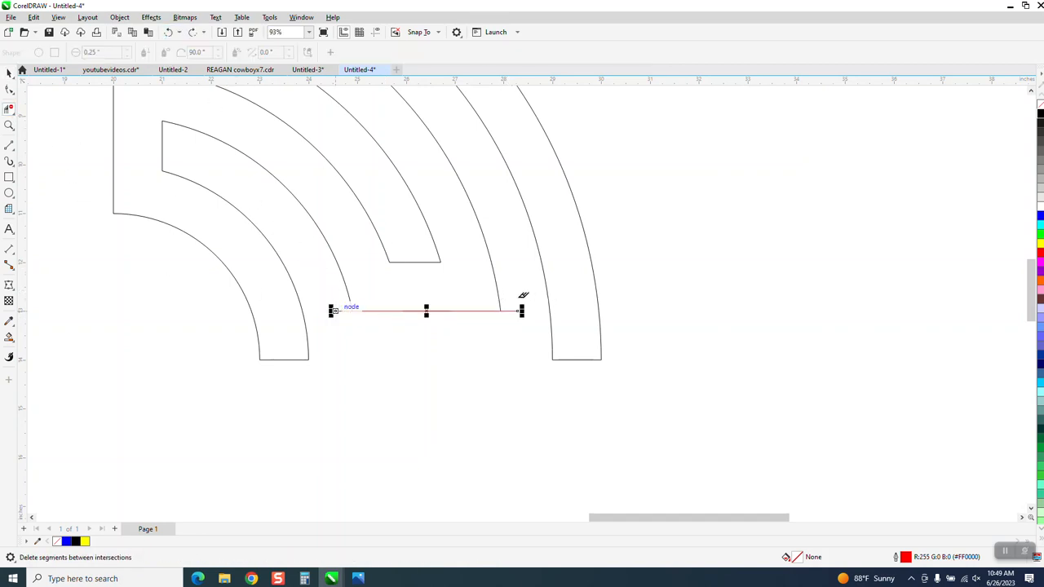
{"action": "left_click", "coordinate": [510, 308]}
{"action": "scroll", "coordinate": [356, 333], "scroll_direction": "down", "scroll_amount": 5}
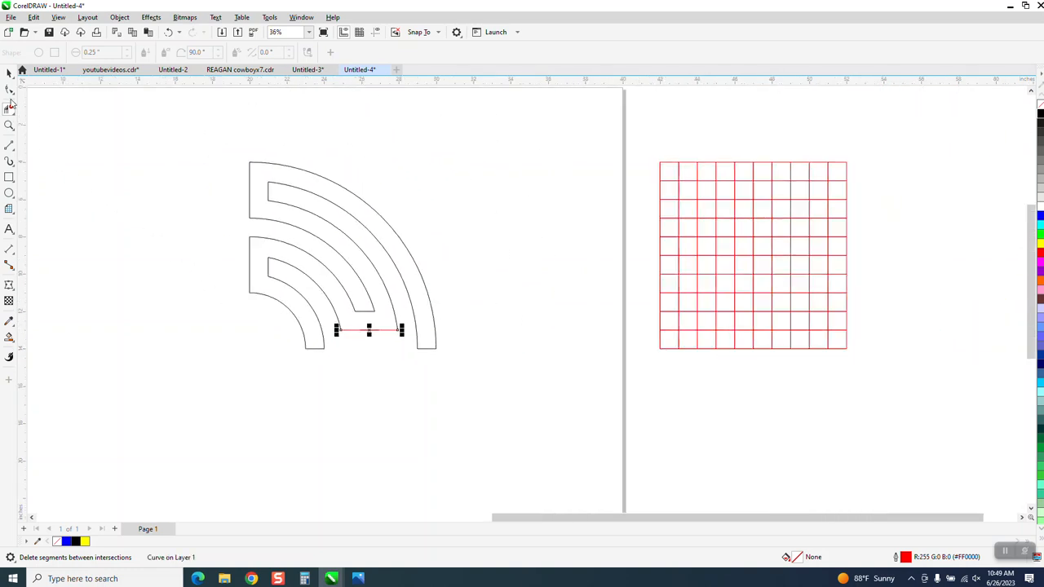
- Smart-fill the closed quadrant outline with blue and no outline, and move the filled shape 22 inches left
{"action": "left_click", "coordinate": [9, 73]}
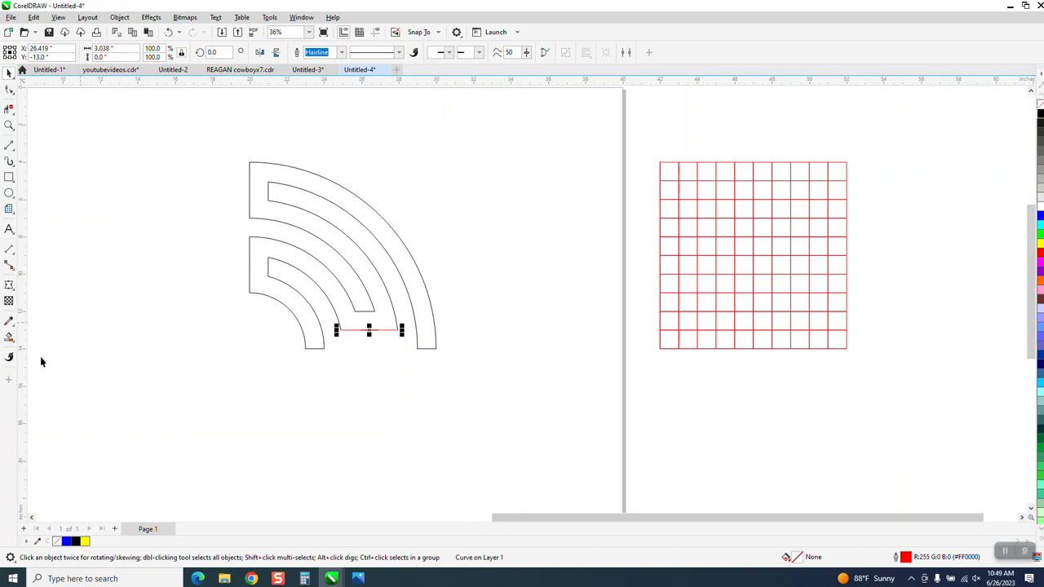
{"action": "left_click", "coordinate": [9, 336]}
{"action": "left_click", "coordinate": [304, 314]}
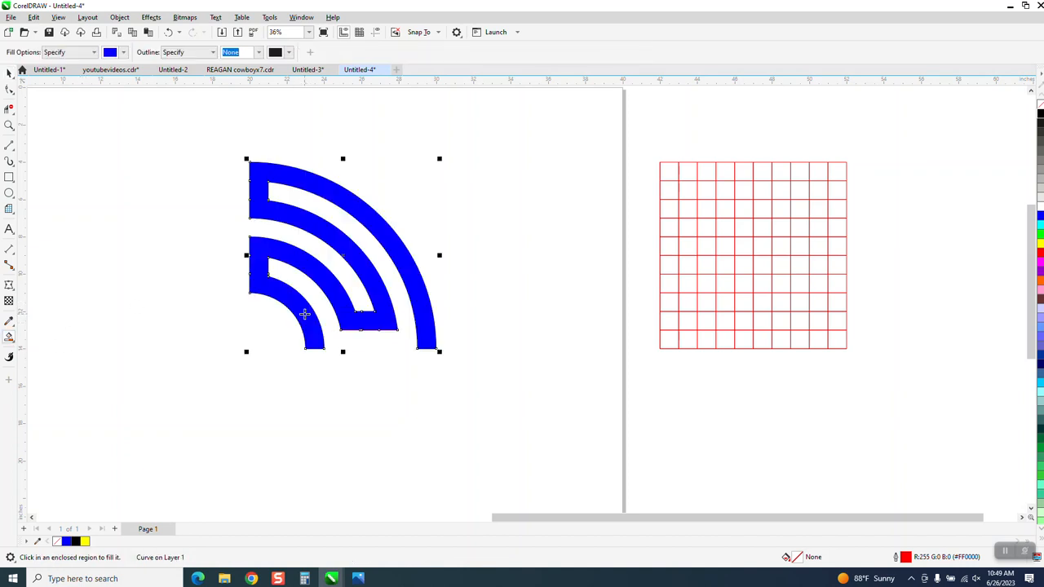
{"action": "left_click", "coordinate": [9, 73]}
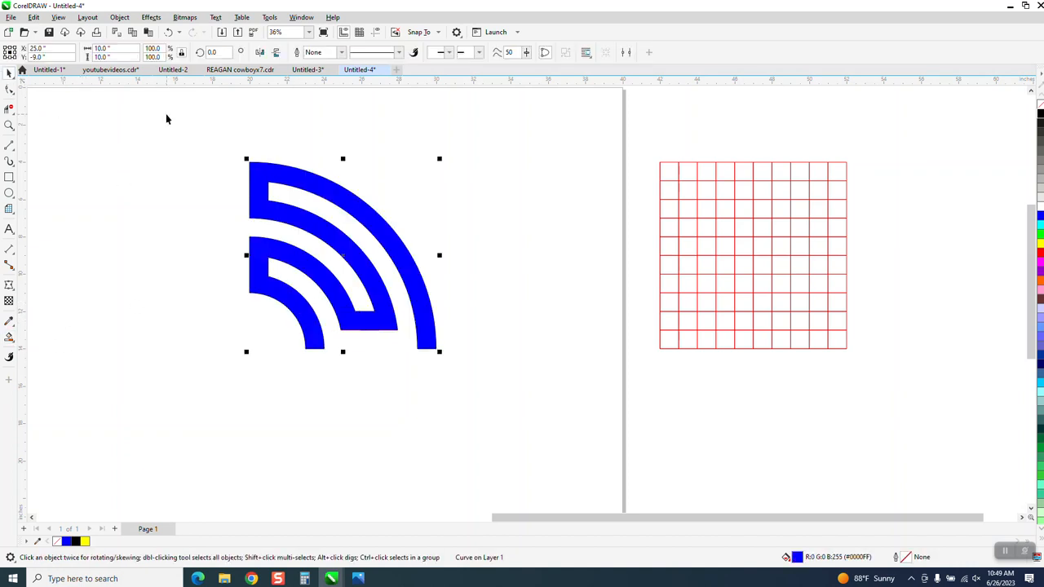
{"action": "key", "text": "Delete"}
- Delete the leftover quadrant outlines and move the blue quadrant shape 22 inches right, back to its place on the page
{"action": "left_click", "coordinate": [10, 91]}
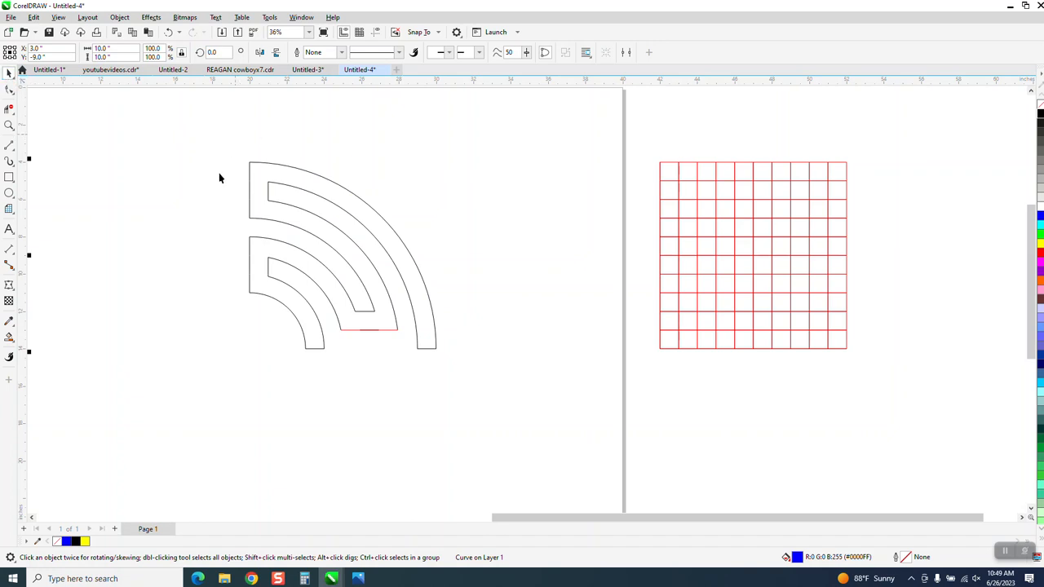
{"action": "left_click_drag", "start_coordinate": [229, 144], "coordinate": [493, 382]}
{"action": "scroll", "coordinate": [90, 262], "scroll_direction": "down", "scroll_amount": 2}
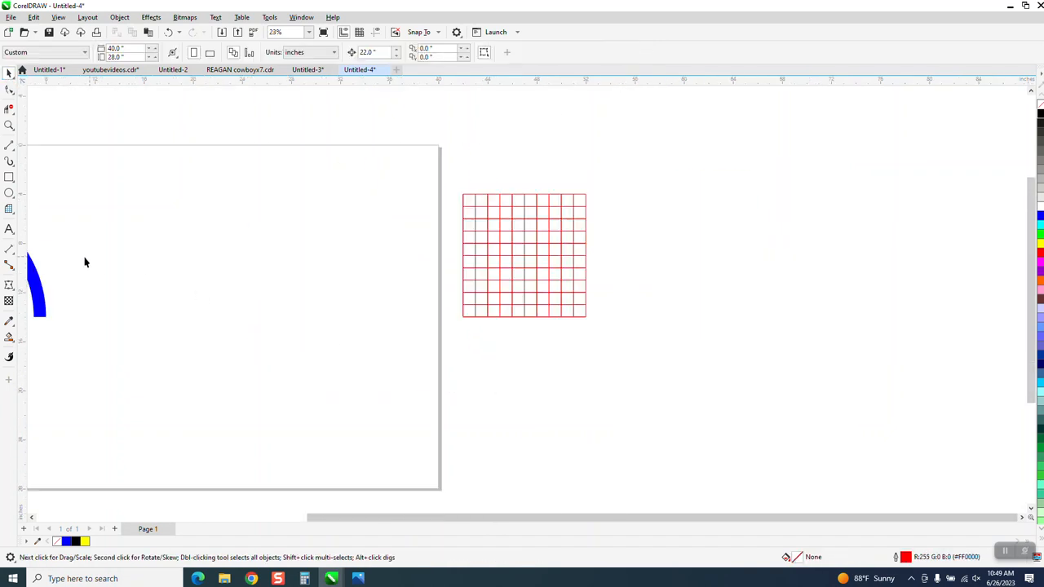
{"action": "left_click", "coordinate": [36, 298]}
{"action": "key", "text": "ctrl+z"}
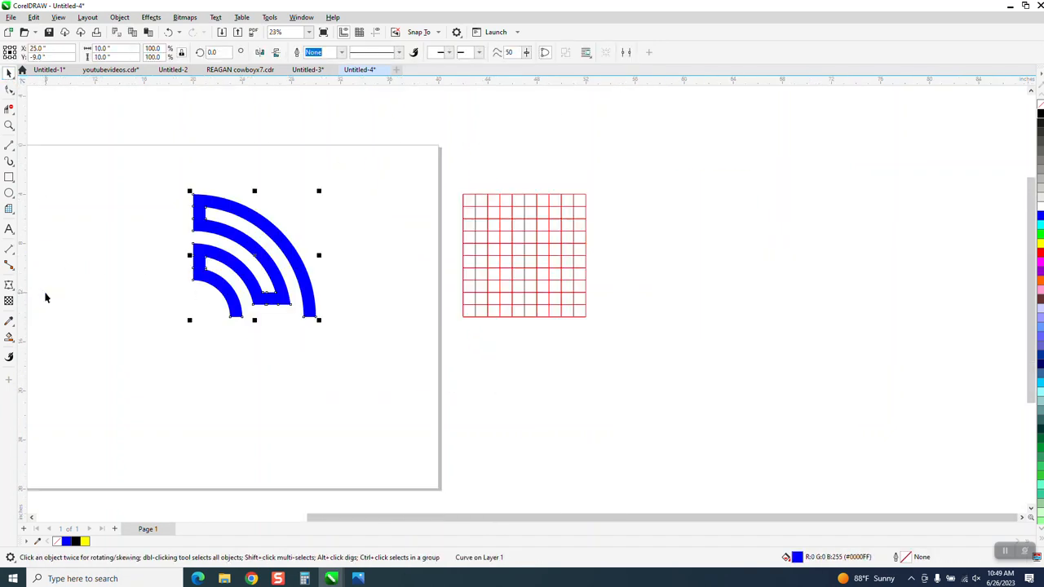
{"action": "scroll", "coordinate": [128, 297], "scroll_direction": "down", "scroll_amount": 1}
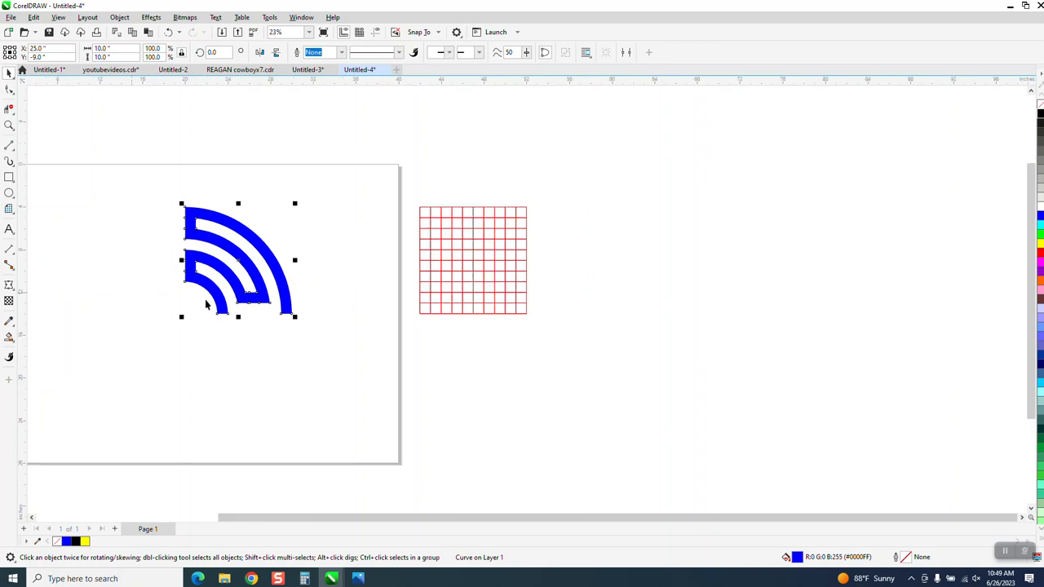
- Show the guidelines and move the blue quadrant's rotation centre to their intersection at the circle's centre
{"action": "left_click", "coordinate": [376, 32]}
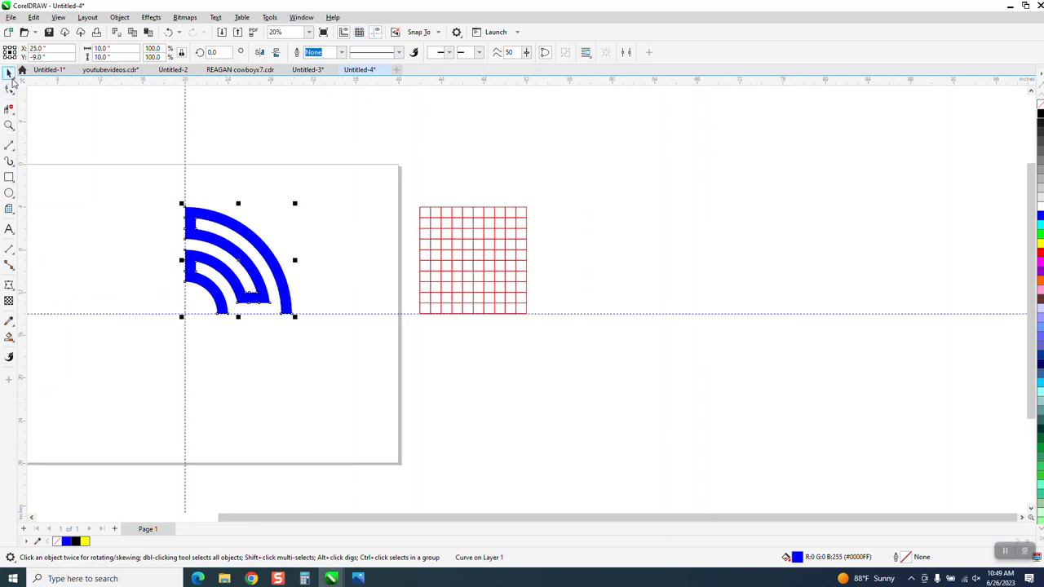
{"action": "left_click", "coordinate": [9, 125]}
{"action": "left_click_drag", "start_coordinate": [133, 186], "coordinate": [431, 369]}
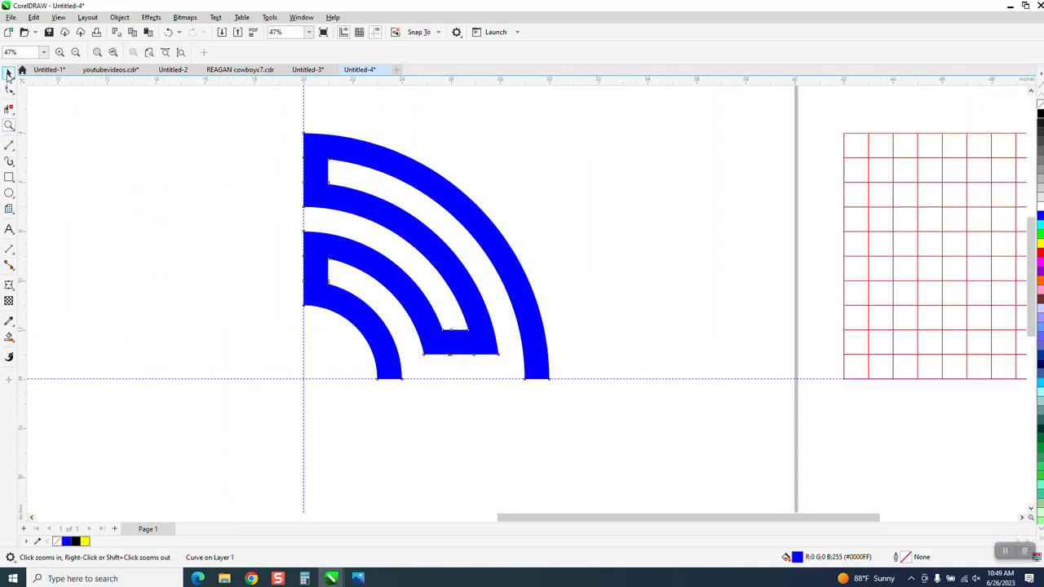
{"action": "left_click", "coordinate": [8, 74]}
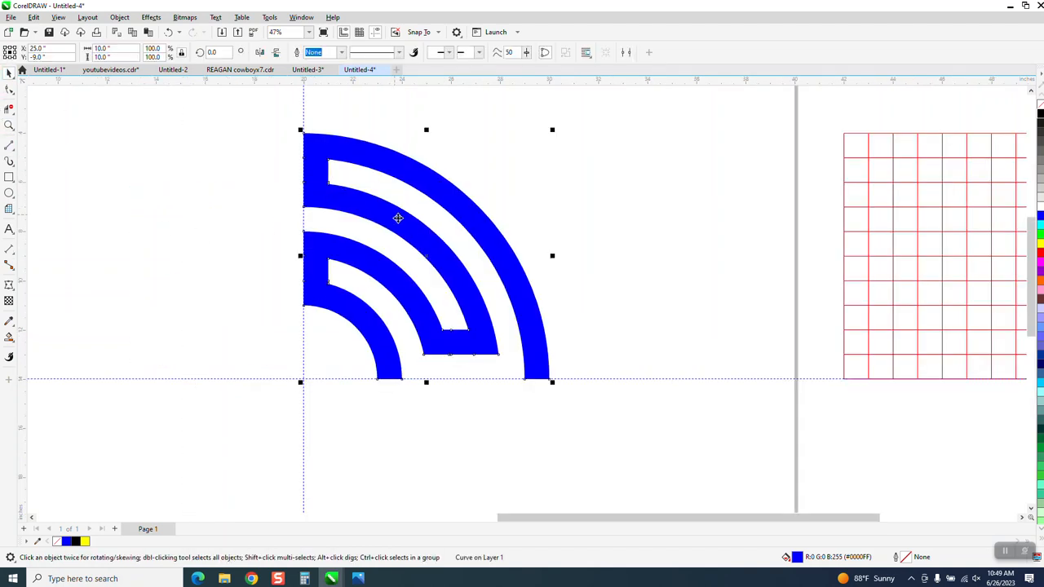
{"action": "left_click", "coordinate": [434, 239]}
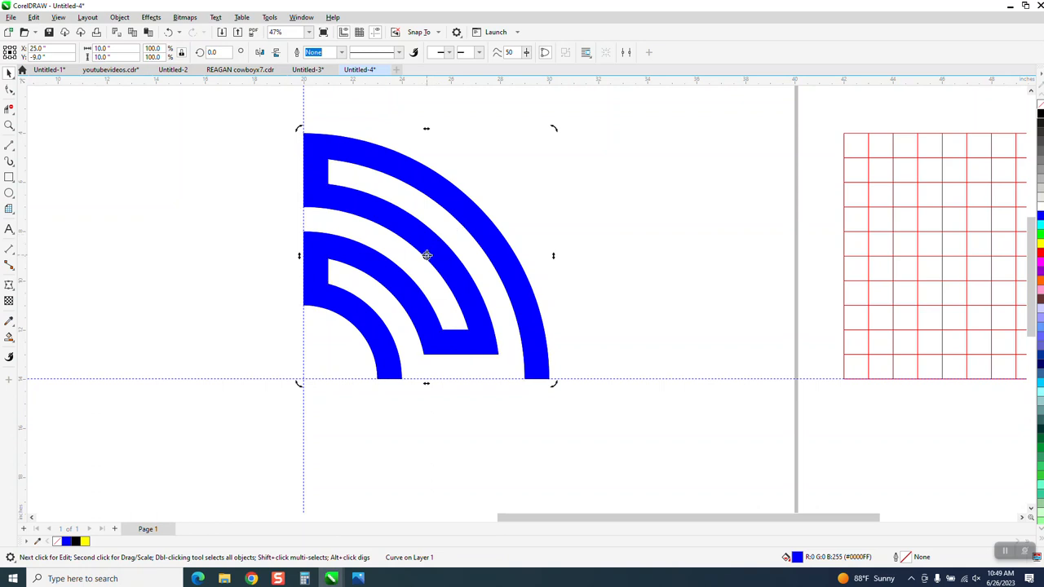
{"action": "mouse_move", "coordinate": [427, 255]}
{"action": "left_mouse_down"}
{"action": "mouse_move", "coordinate": [362, 296]}
{"action": "mouse_move", "coordinate": [303, 374]}
{"action": "left_mouse_up"}
- Create a copy of the quadrant rotated 90 degrees about the circle's centre, and repeat it twice to complete the maze
{"action": "left_click", "coordinate": [377, 273]}
{"action": "left_click", "coordinate": [377, 274]}
{"action": "type", "text": "90"}
{"action": "key", "text": "Return"}
{"action": "key", "text": "ctrl+r"}
{"action": "key", "text": "ctrl+r"}
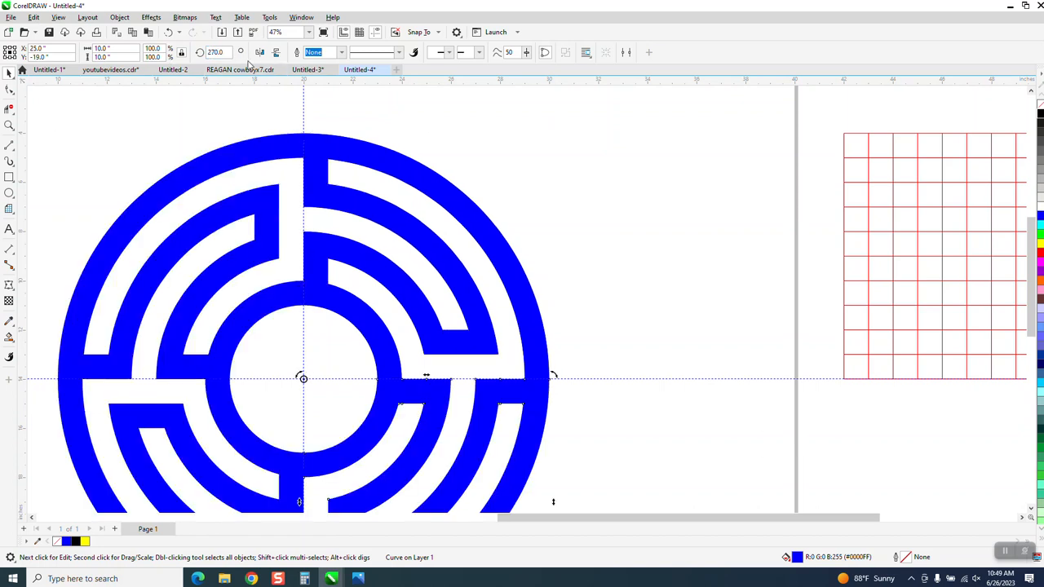
- Hide the guidelines and merge the four blue quadrants into a single maze curve
{"action": "scroll", "coordinate": [508, 198], "scroll_direction": "down", "scroll_amount": 3}
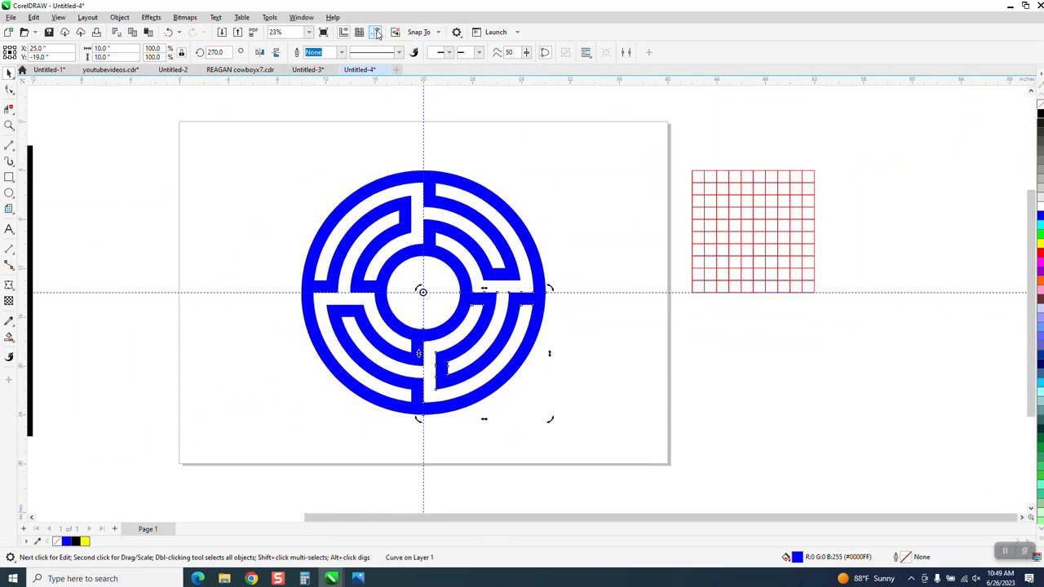
{"action": "left_click", "coordinate": [9, 125]}
{"action": "left_click_drag", "start_coordinate": [432, 275], "coordinate": [503, 326]}
{"action": "scroll", "coordinate": [442, 150], "scroll_direction": "down", "scroll_amount": 3}
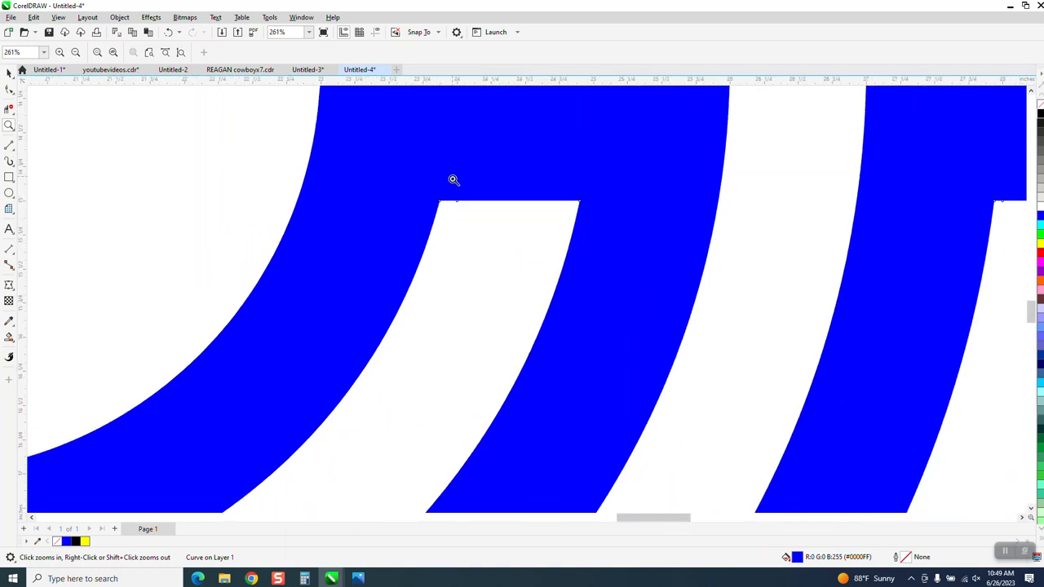
{"action": "scroll", "coordinate": [609, 313], "scroll_direction": "down", "scroll_amount": 2}
{"action": "scroll", "coordinate": [608, 308], "scroll_direction": "down", "scroll_amount": 3}
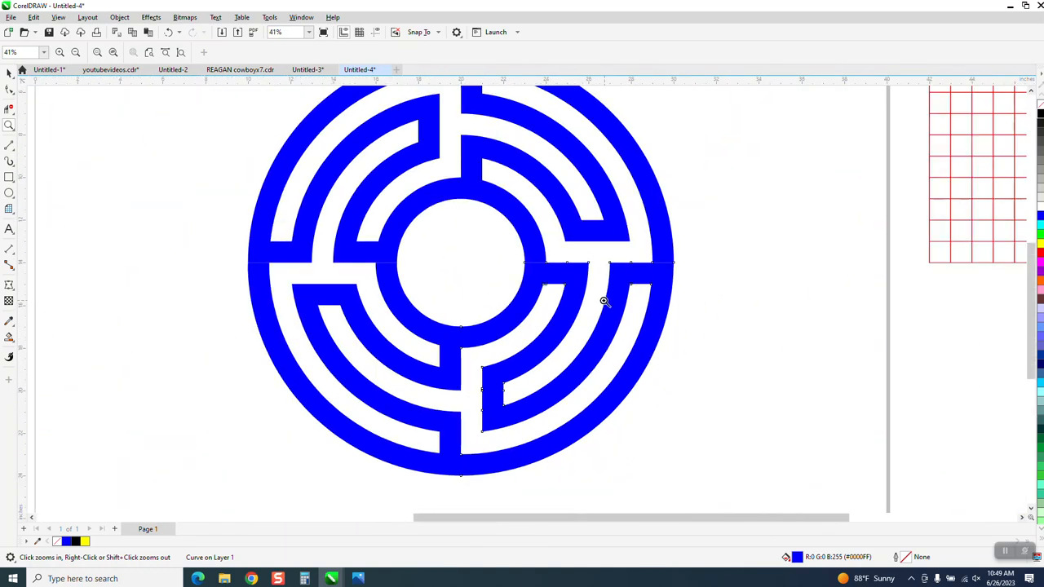
{"action": "left_click", "coordinate": [9, 73]}
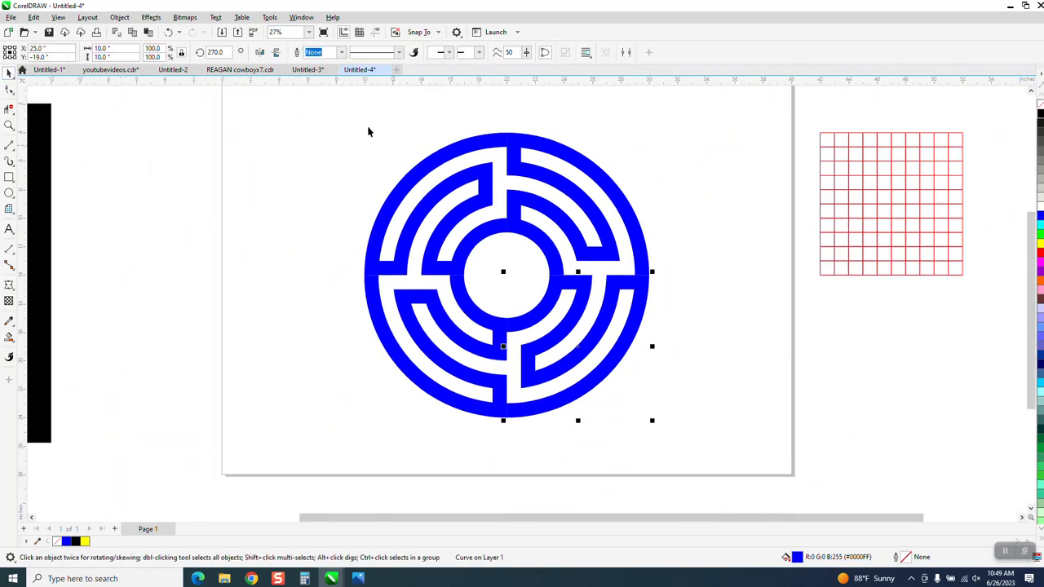
{"action": "left_click_drag", "start_coordinate": [354, 124], "coordinate": [683, 442]}
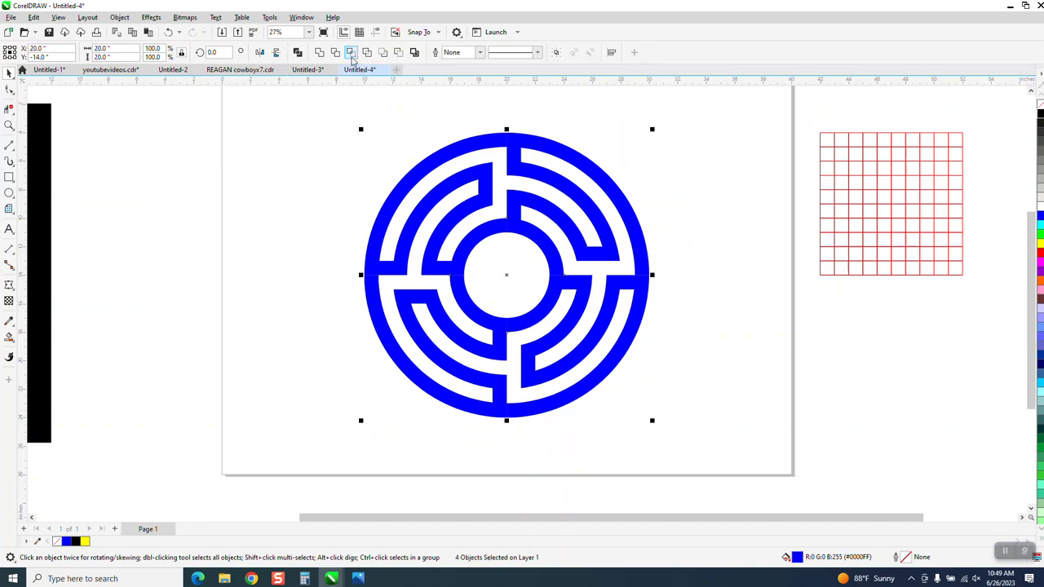
{"action": "key", "text": "ctrl+l"}
{"action": "left_click", "coordinate": [320, 168]}
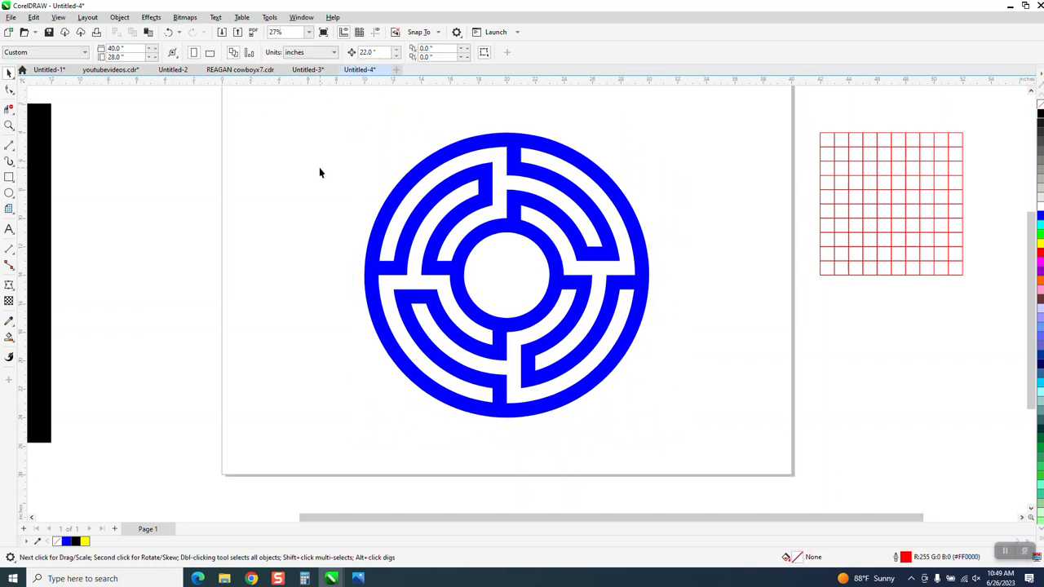
- Scale the maze proportionally to about 10.6 inches and move it to about X 22.2, Y -9.7 inches on the page
{"action": "left_click", "coordinate": [607, 184]}
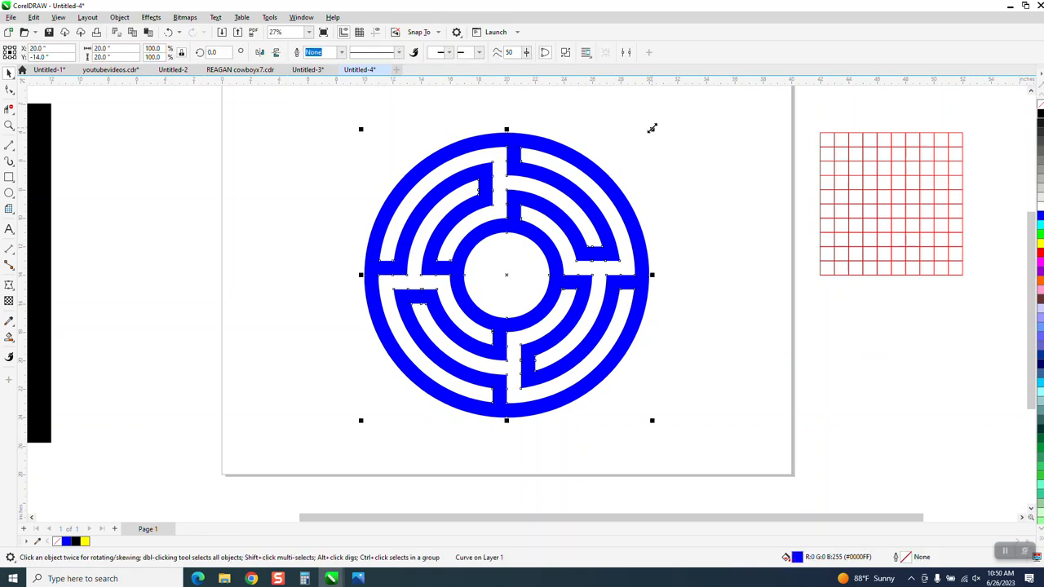
{"action": "left_click_drag", "start_coordinate": [652, 128], "coordinate": [519, 263]}
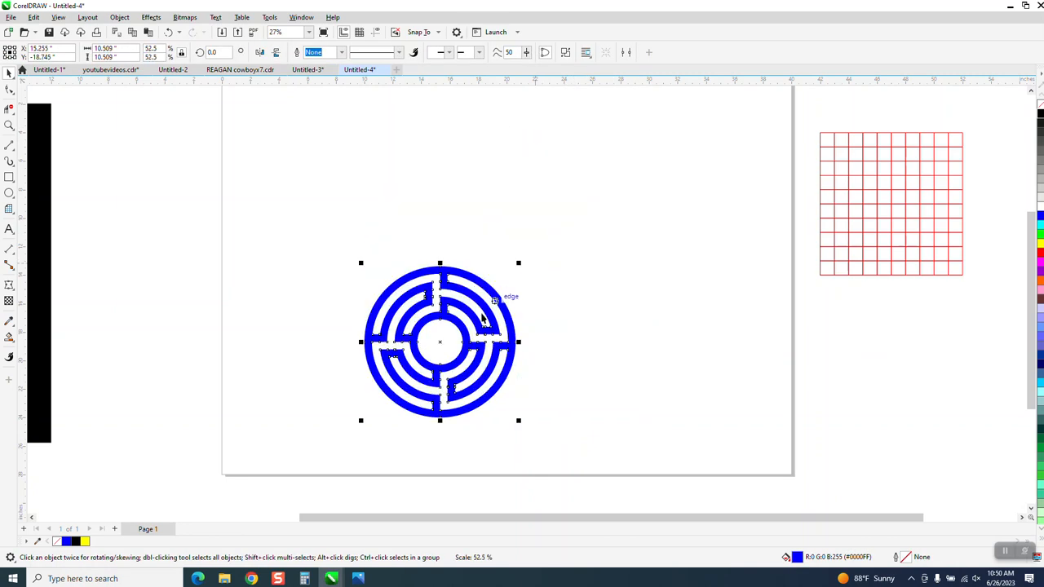
{"action": "left_click_drag", "start_coordinate": [443, 341], "coordinate": [541, 212]}
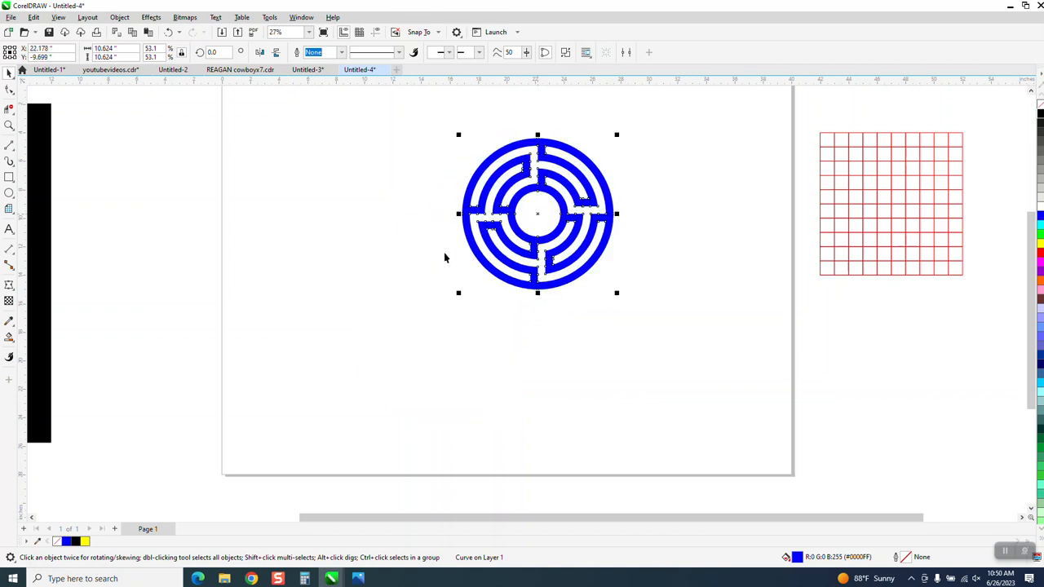
- Move the black rectangle onto the page behind the maze and fill the maze with yellow
{"action": "left_click_drag", "start_coordinate": [40, 206], "coordinate": [638, 196]}
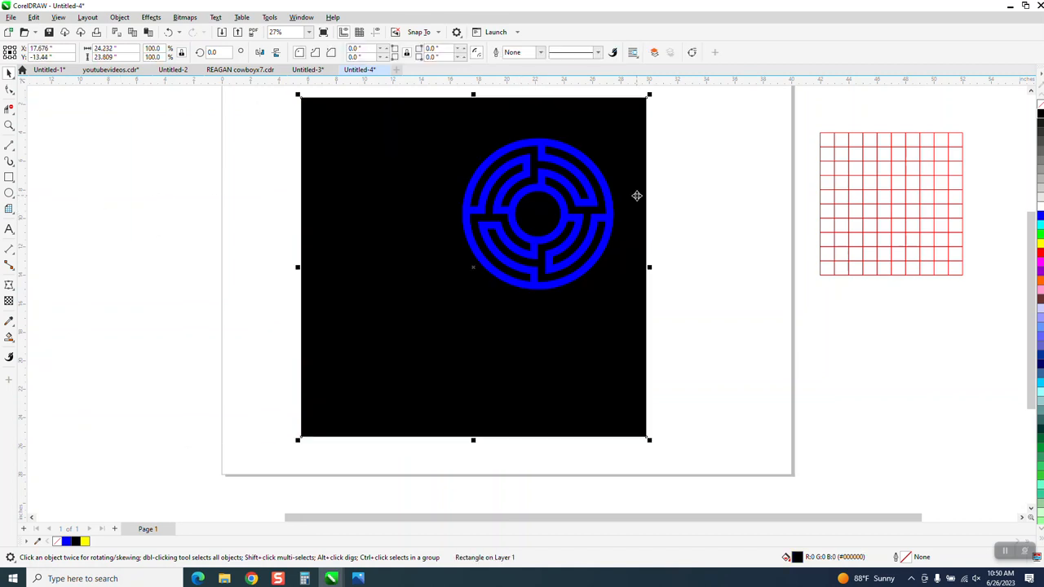
{"action": "key", "text": "Escape"}
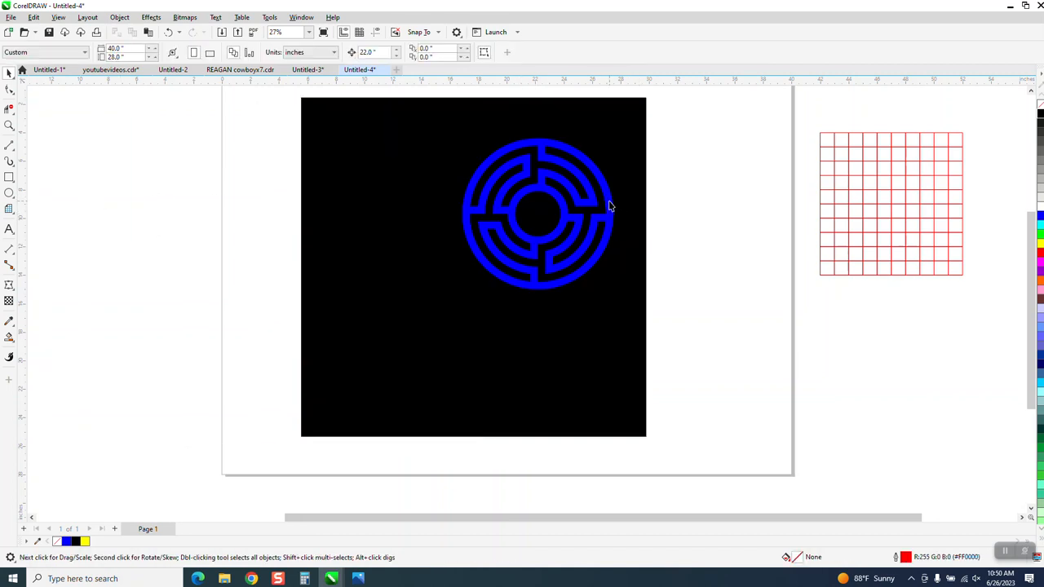
{"action": "left_click", "coordinate": [609, 206]}
{"action": "left_click", "coordinate": [1040, 246]}
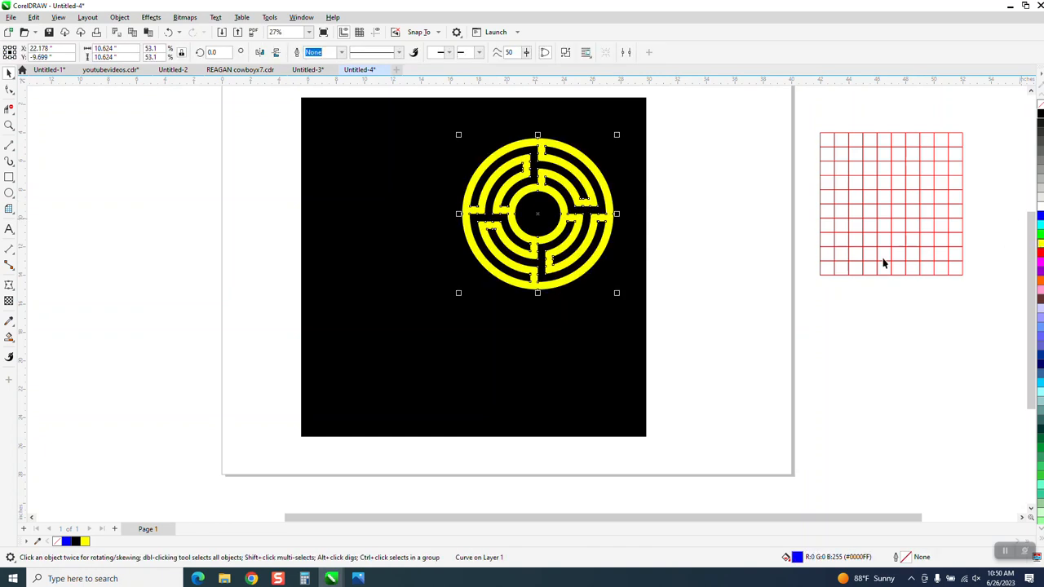